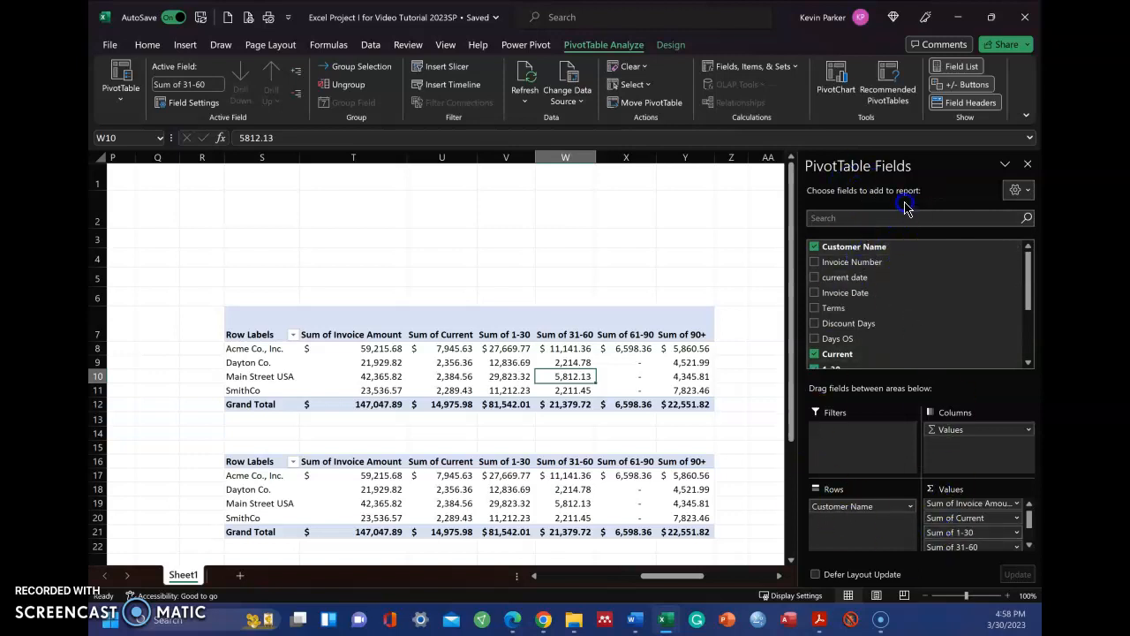
Step: Close the PivotTable field list, copy the upper pivot table in S7:Y12, and review the options for pasting values
left_click(1027, 167)
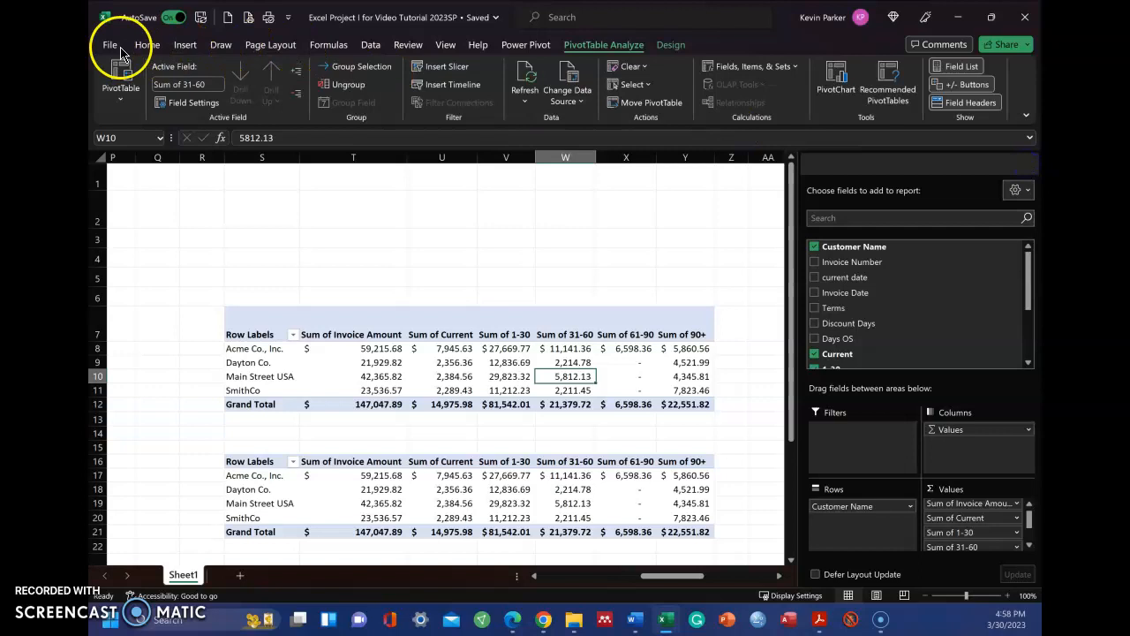
left_click(147, 47)
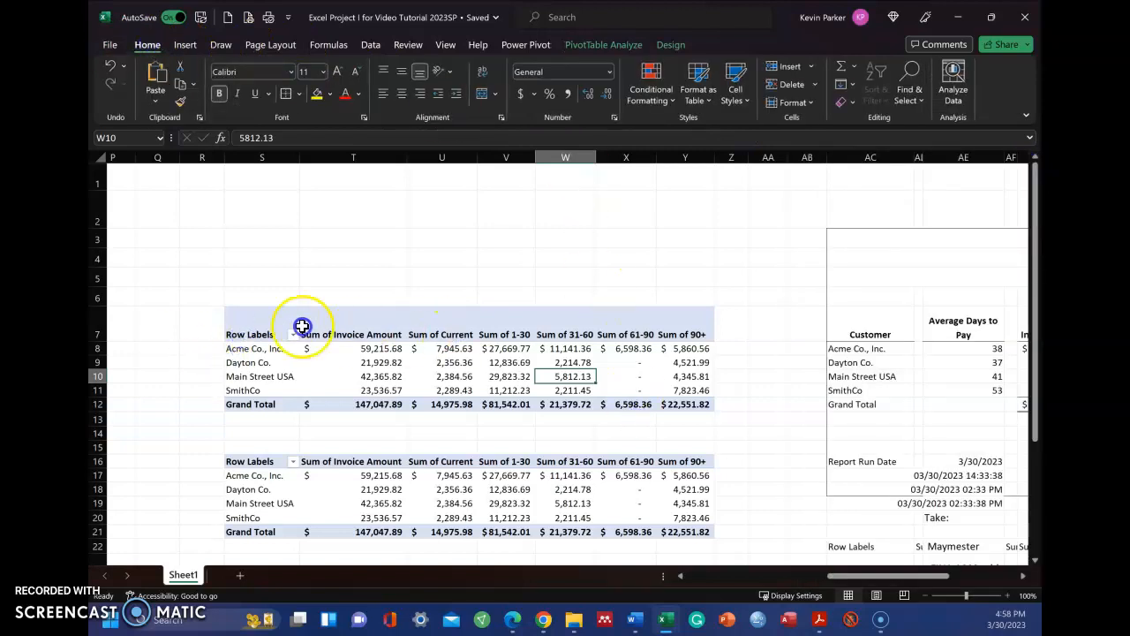
mouse_move(247, 336)
left_mouse_down()
mouse_move(521, 391)
mouse_move(698, 404)
left_mouse_up()
left_click(160, 104)
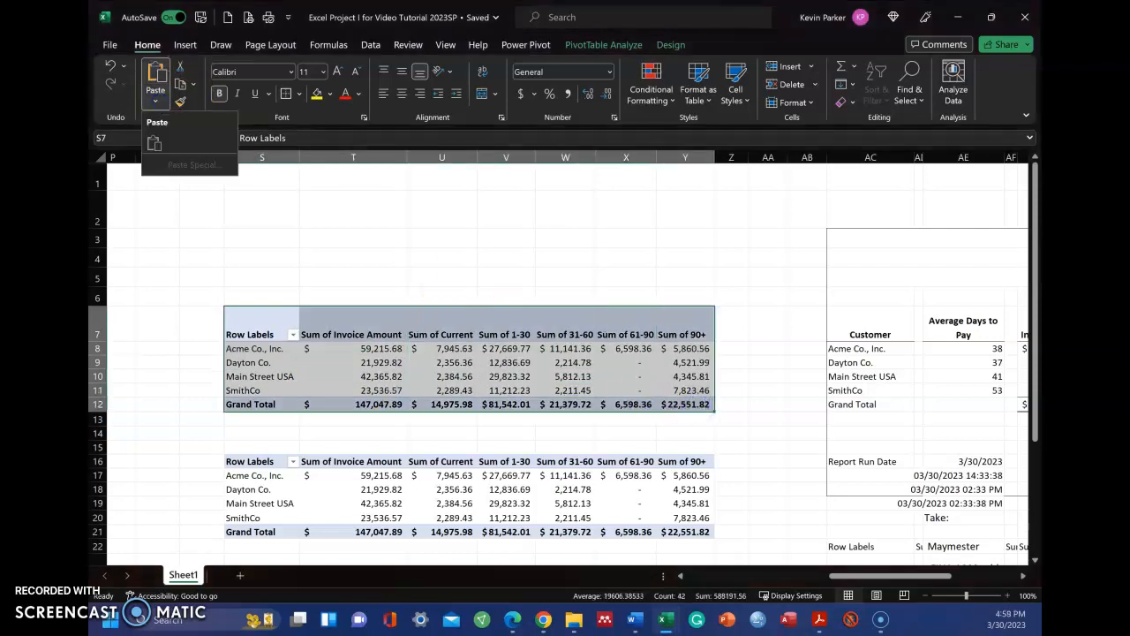
left_click(160, 106)
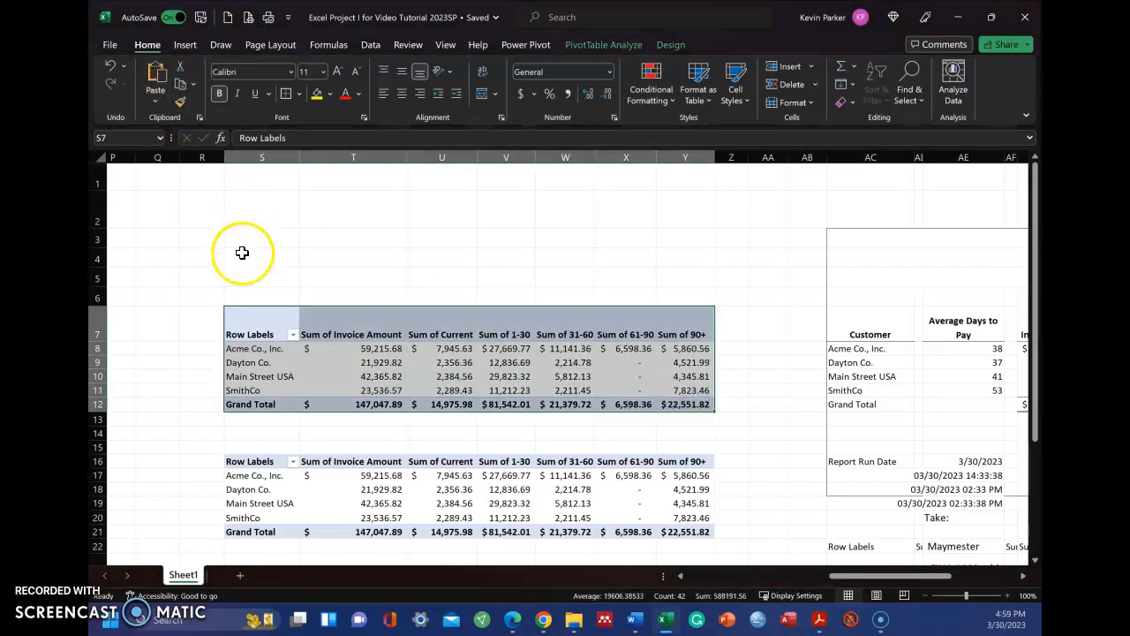
right_click(267, 362)
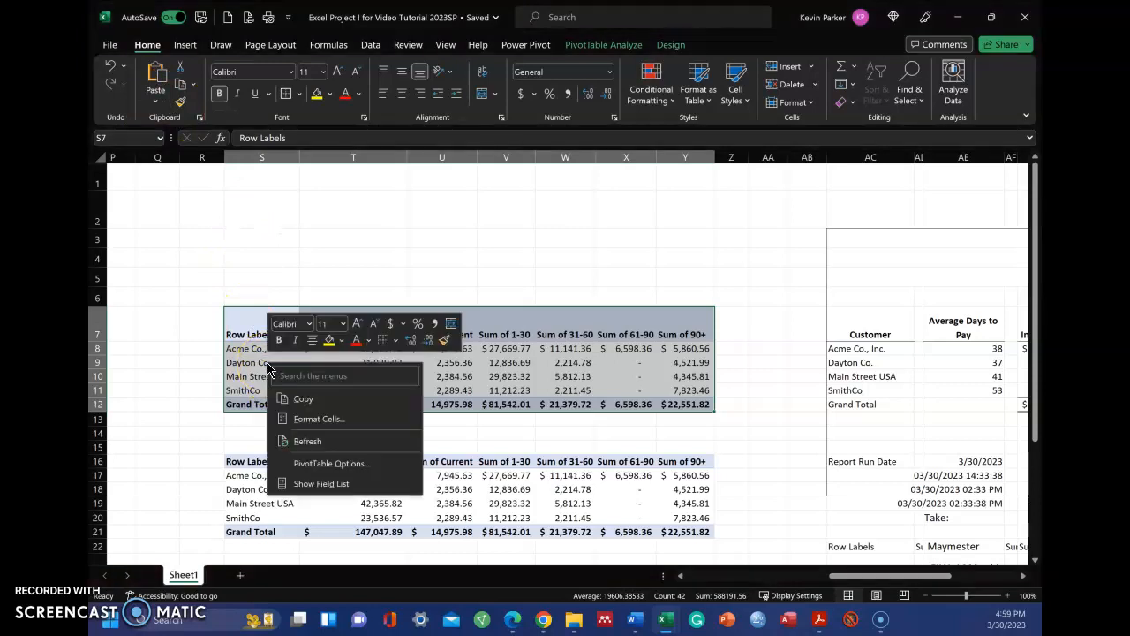
left_click(297, 402)
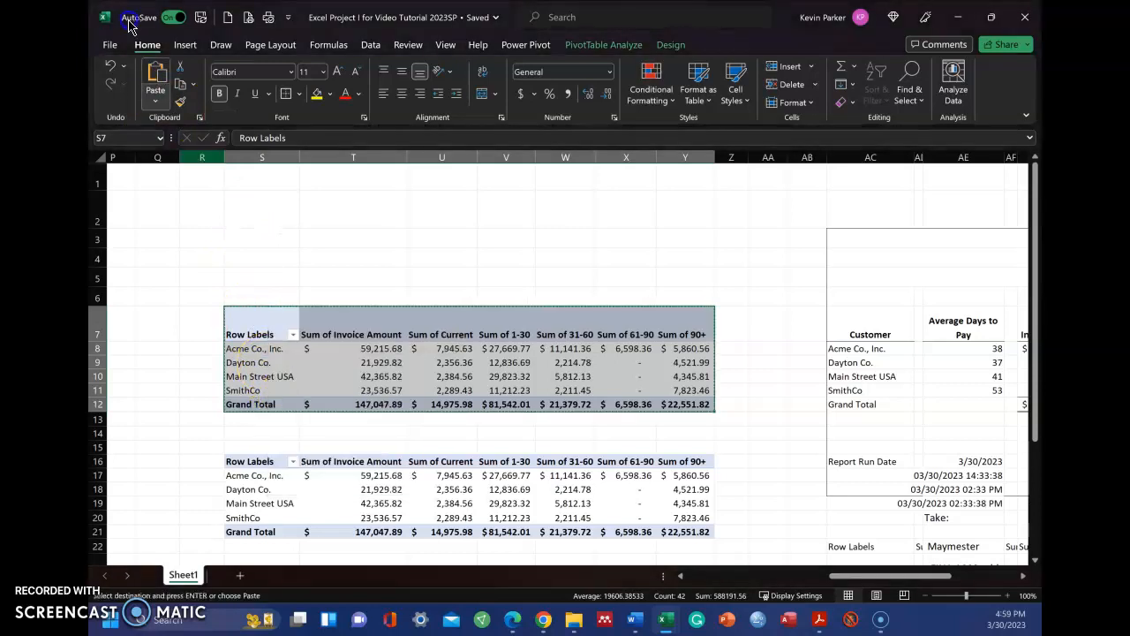
left_click(158, 103)
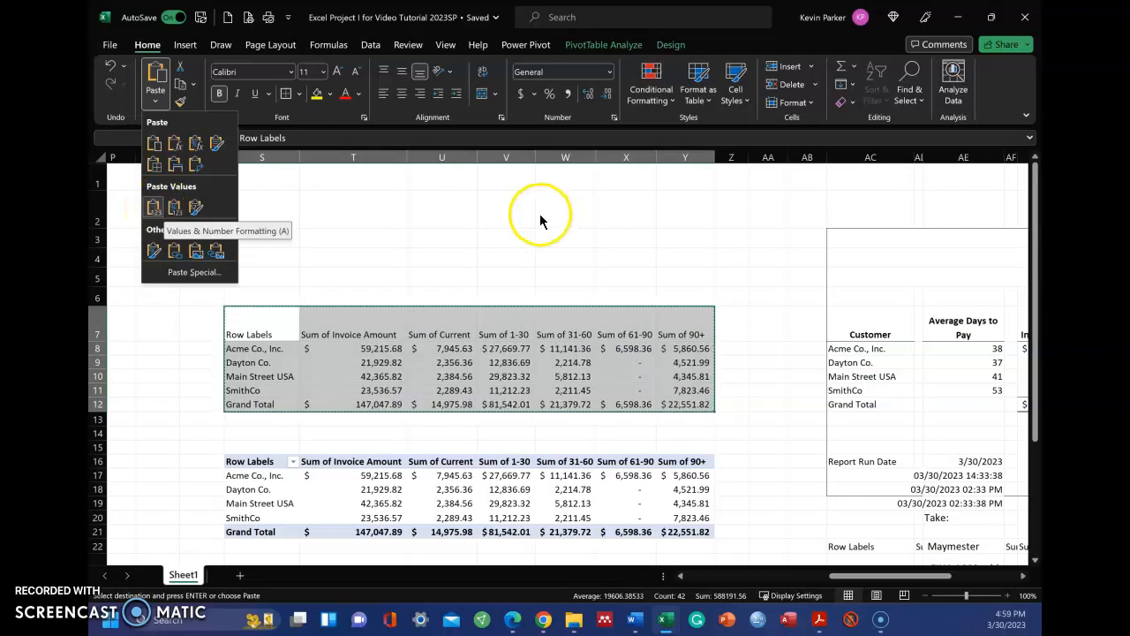
left_click(527, 242)
Step: Set the width of the narrow spacer columns AD, AF, AH, AJ, AL and AN in the aging report to 1
left_click_drag(870, 583, 932, 582)
scroll(717, 445, "down", 1)
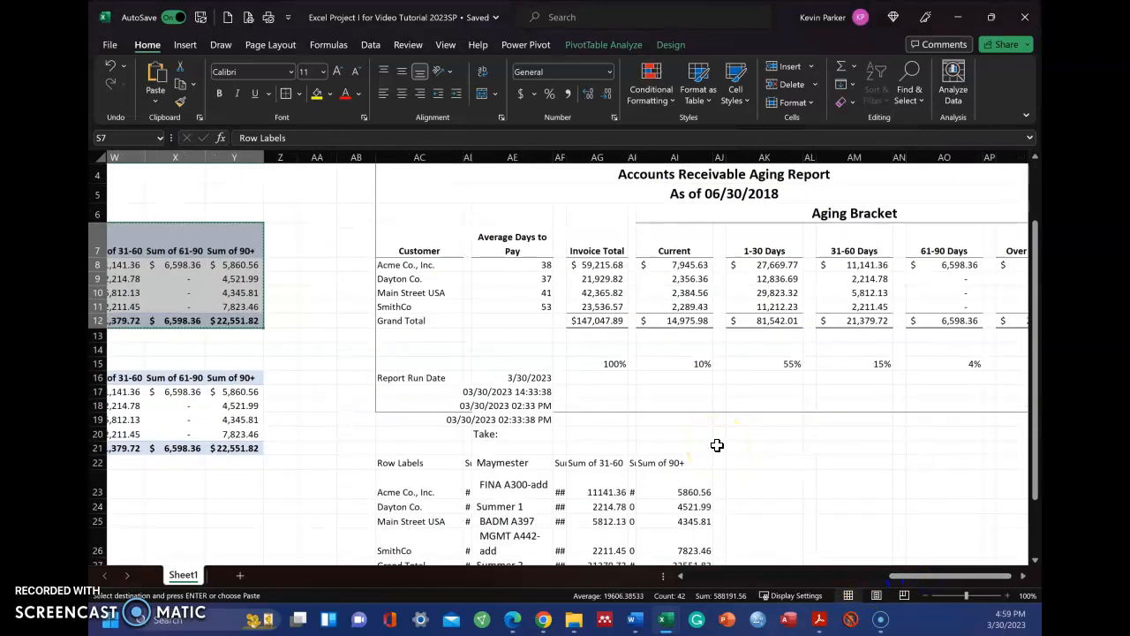
scroll(717, 445, "up", 1)
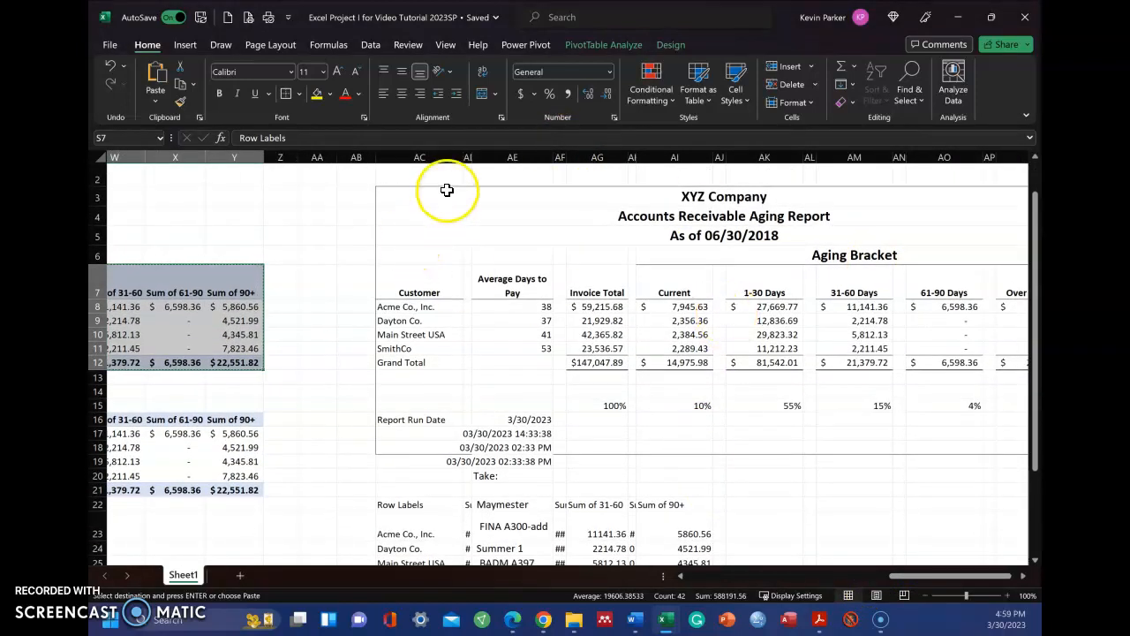
left_click(468, 157)
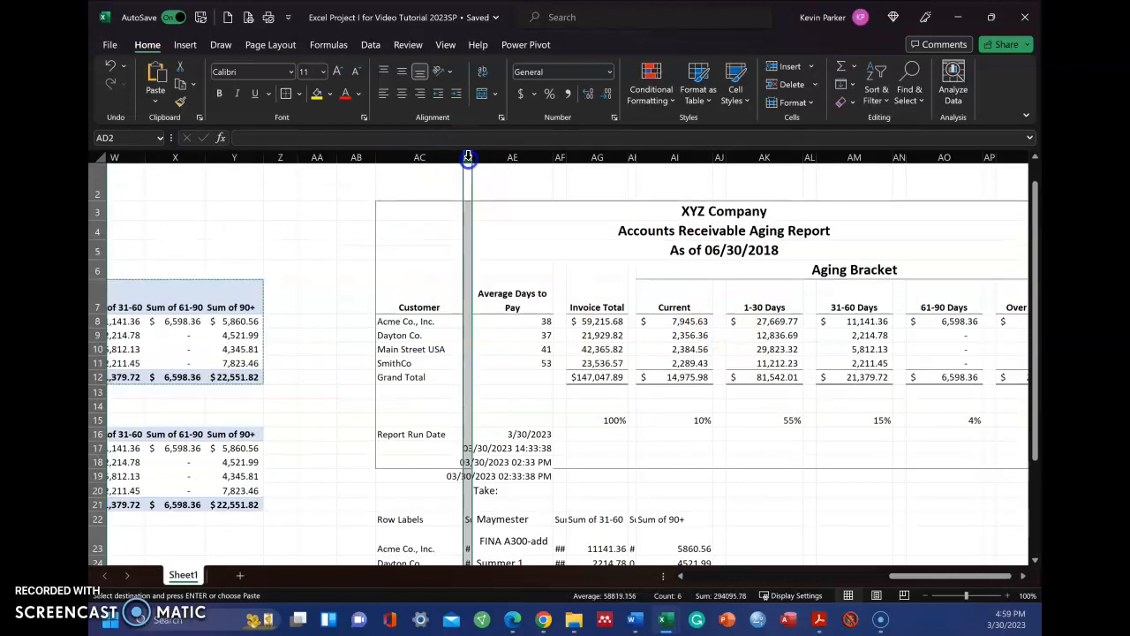
left_click(560, 157, "ctrl")
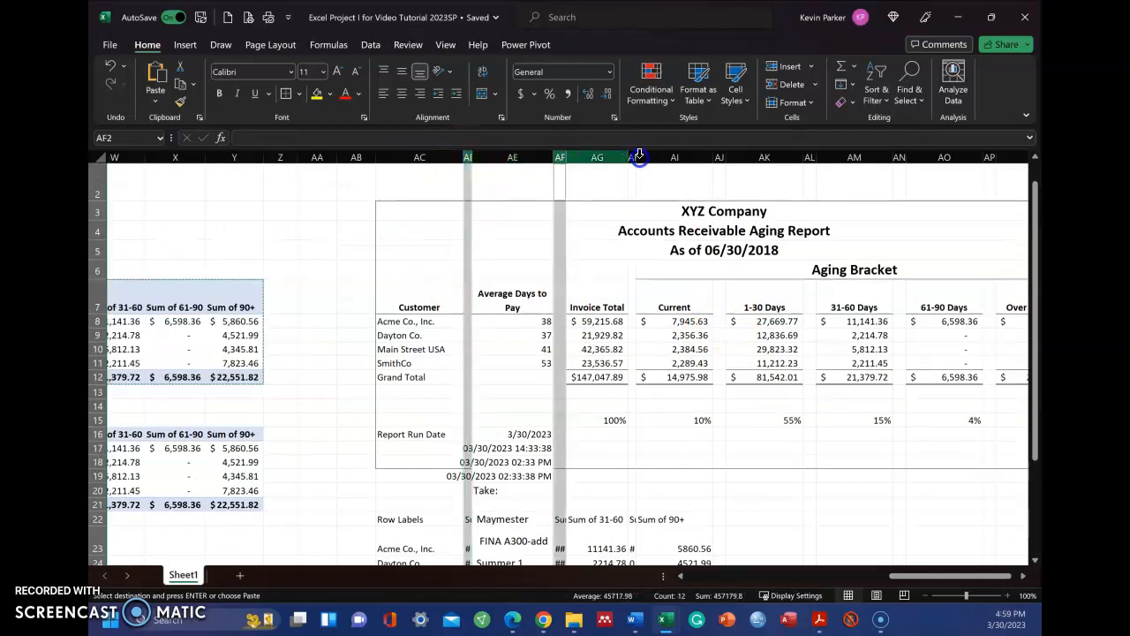
left_click(635, 157, "ctrl")
left_click(635, 157, "ctrl")
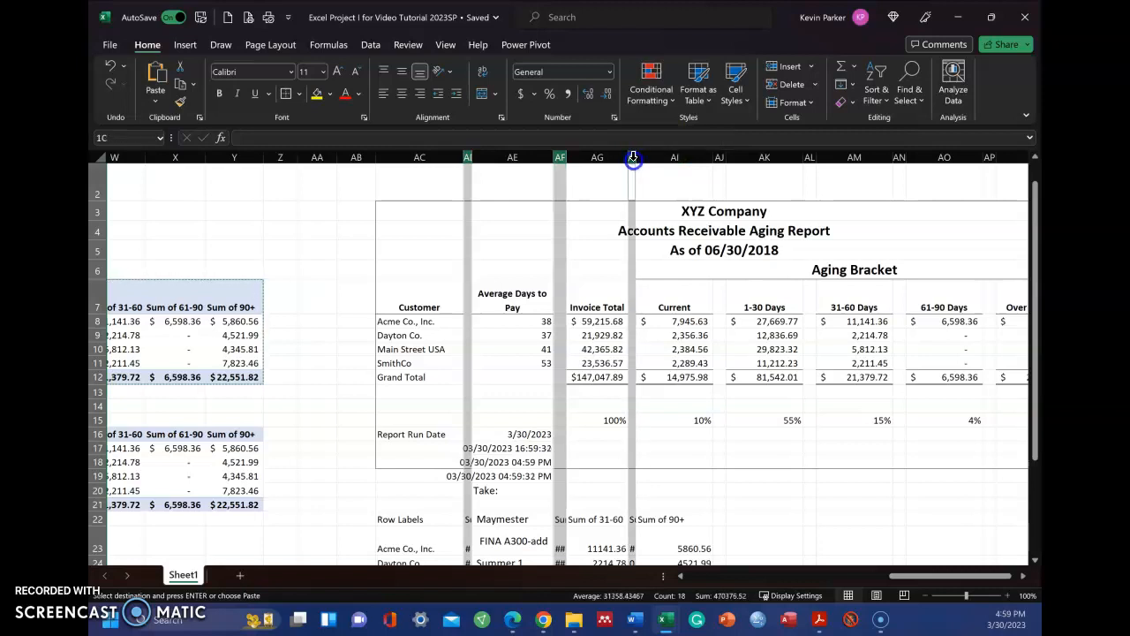
left_click(719, 158, "ctrl")
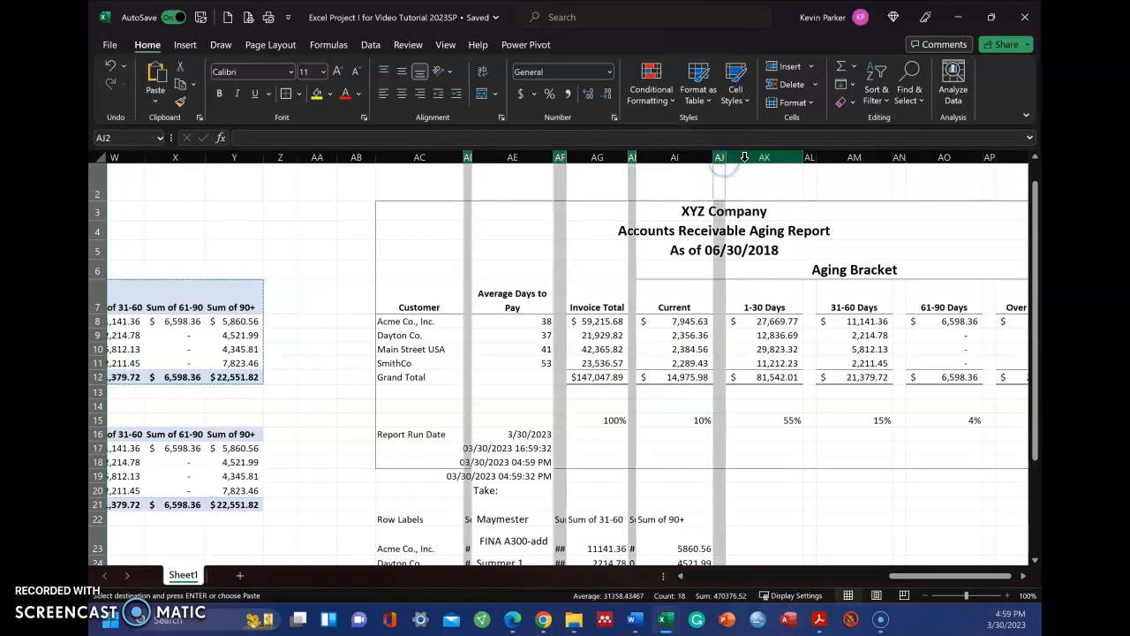
left_click(807, 159, "ctrl")
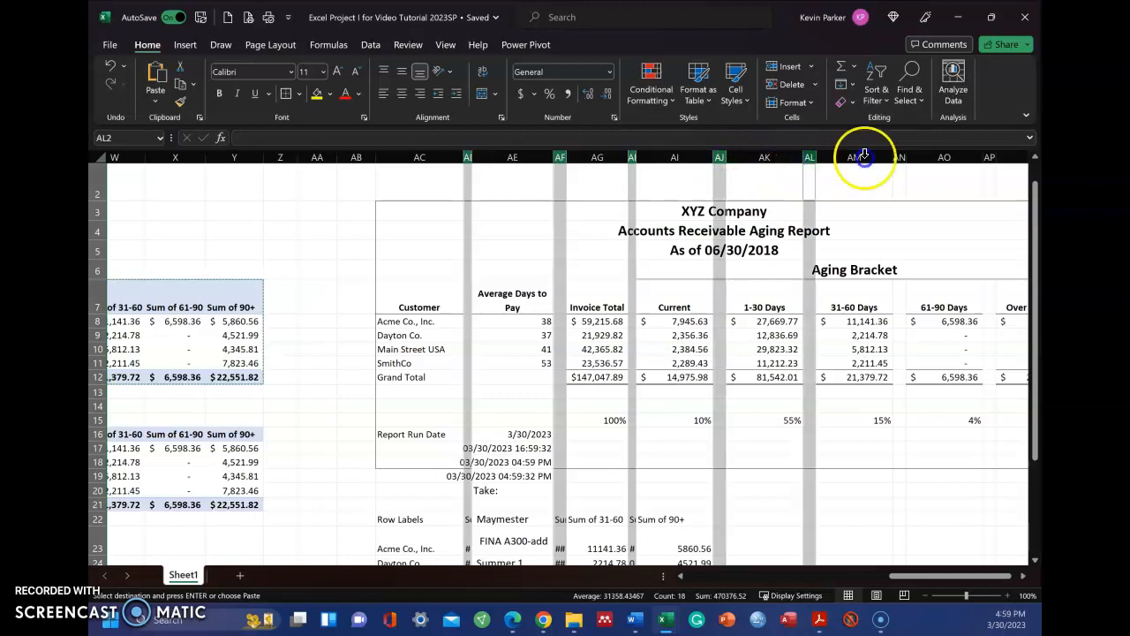
left_click(900, 159, "ctrl")
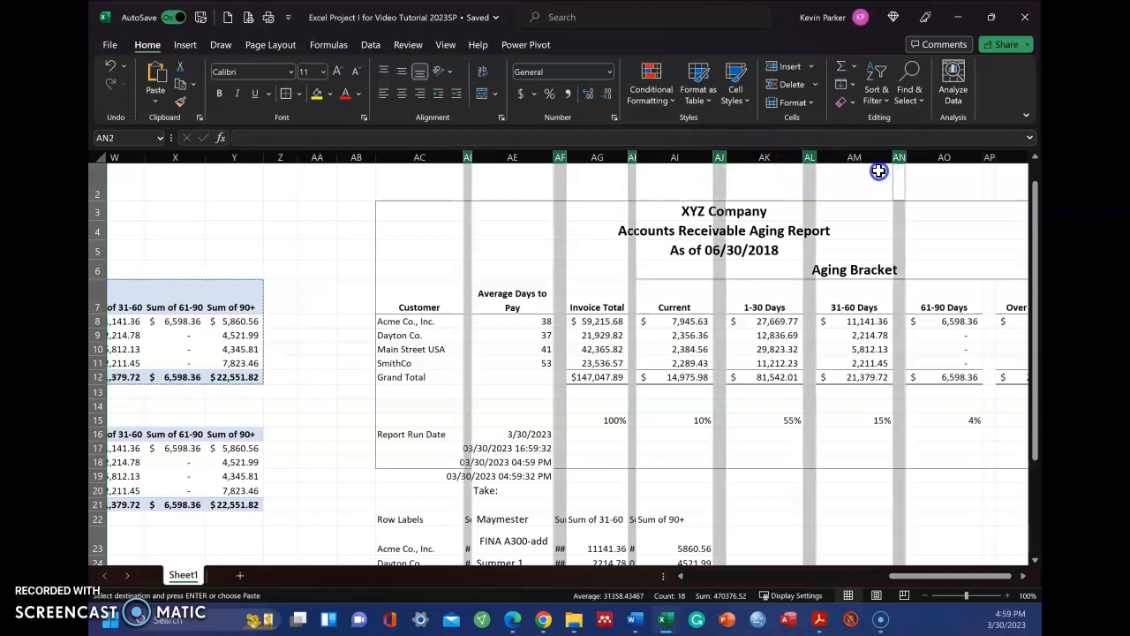
right_click(899, 158)
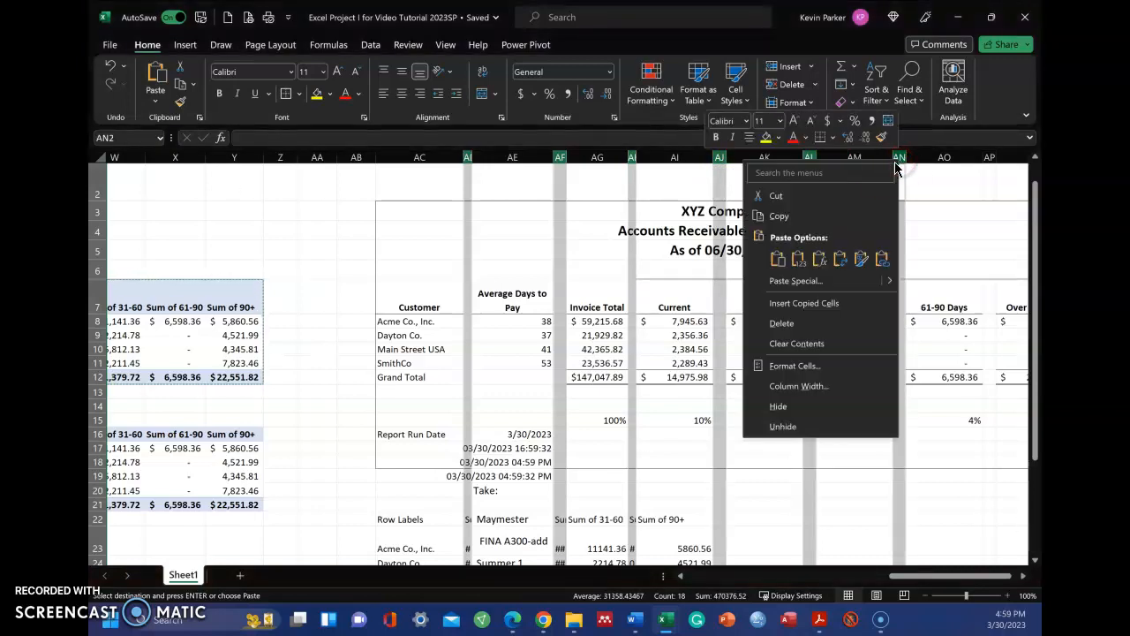
left_click(795, 386)
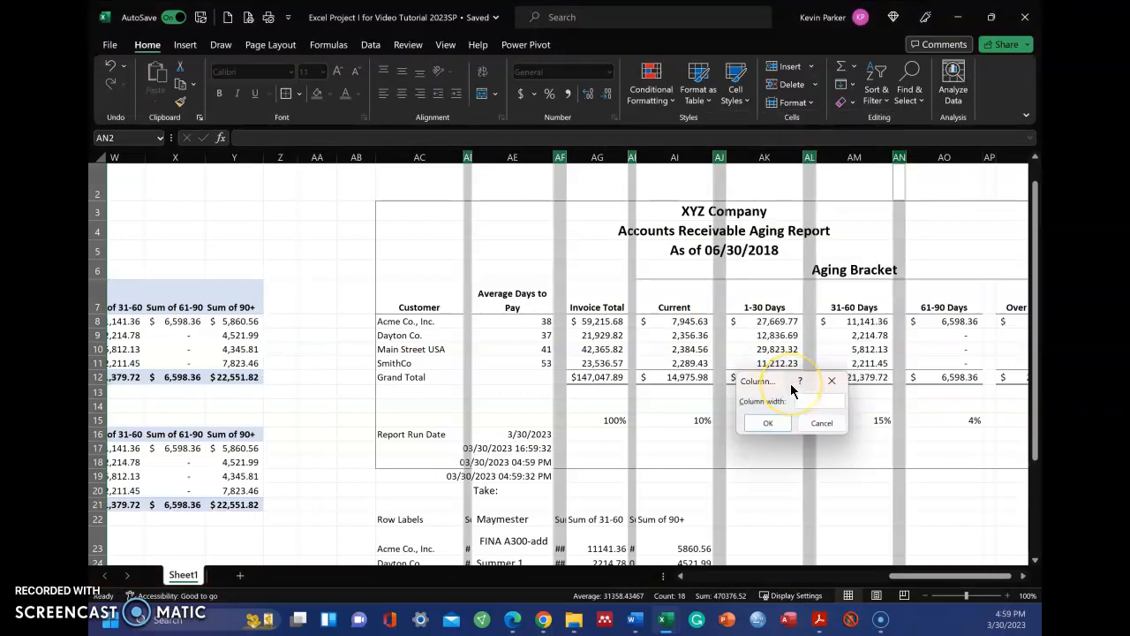
key("Return")
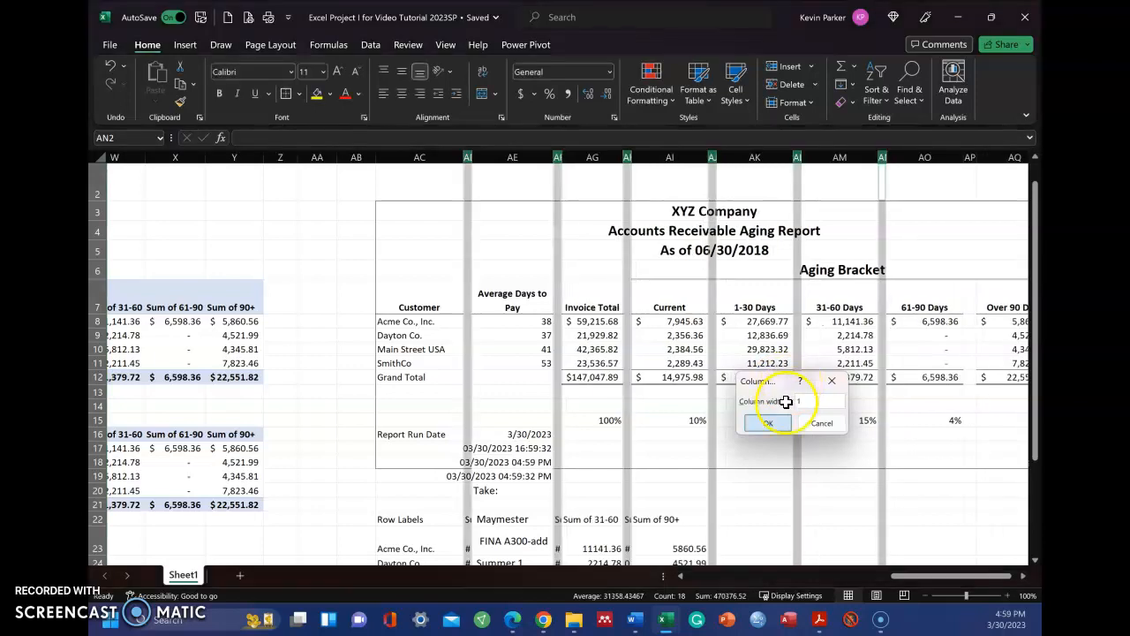
left_click(775, 432)
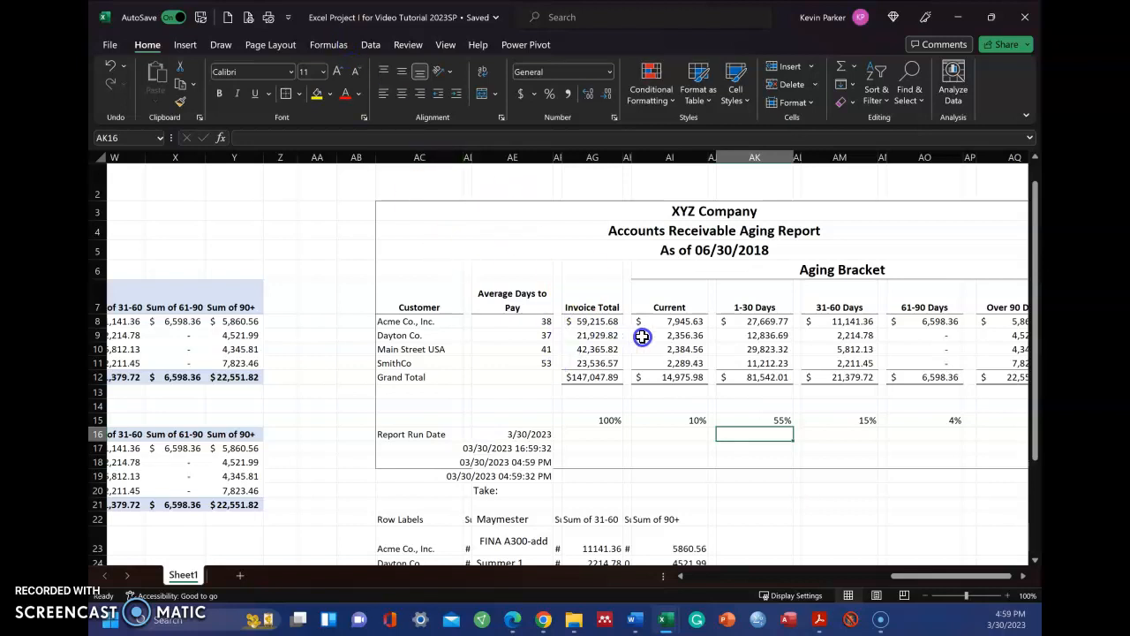
Step: Select the aging report's column headings in row 7 and review the available border styles without applying one
left_click_drag(424, 298, 998, 303)
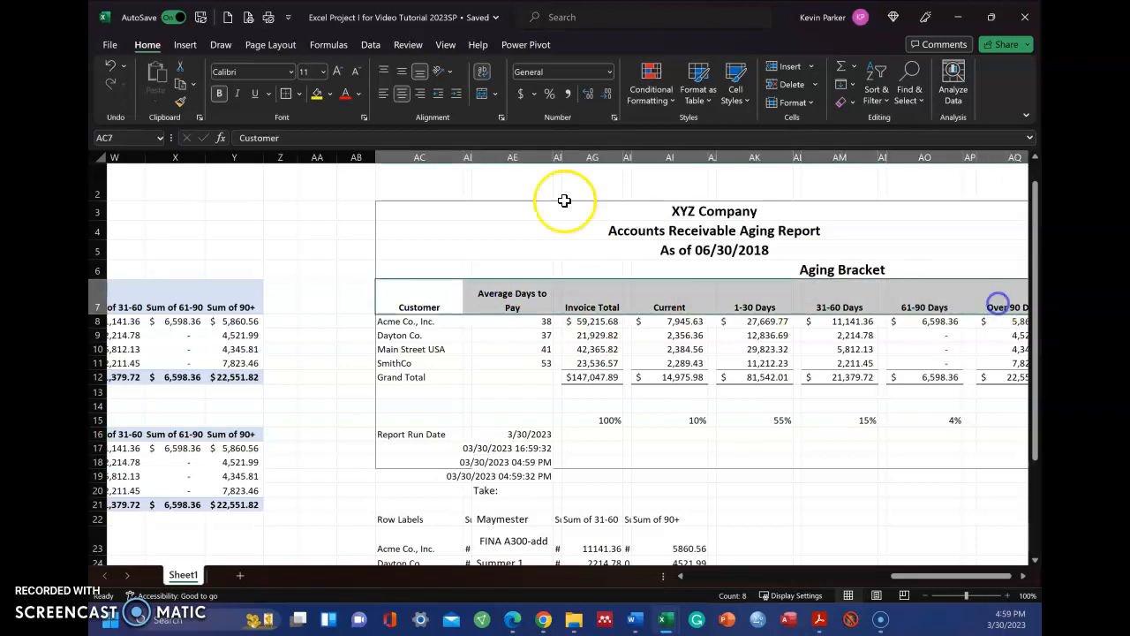
left_click(300, 94)
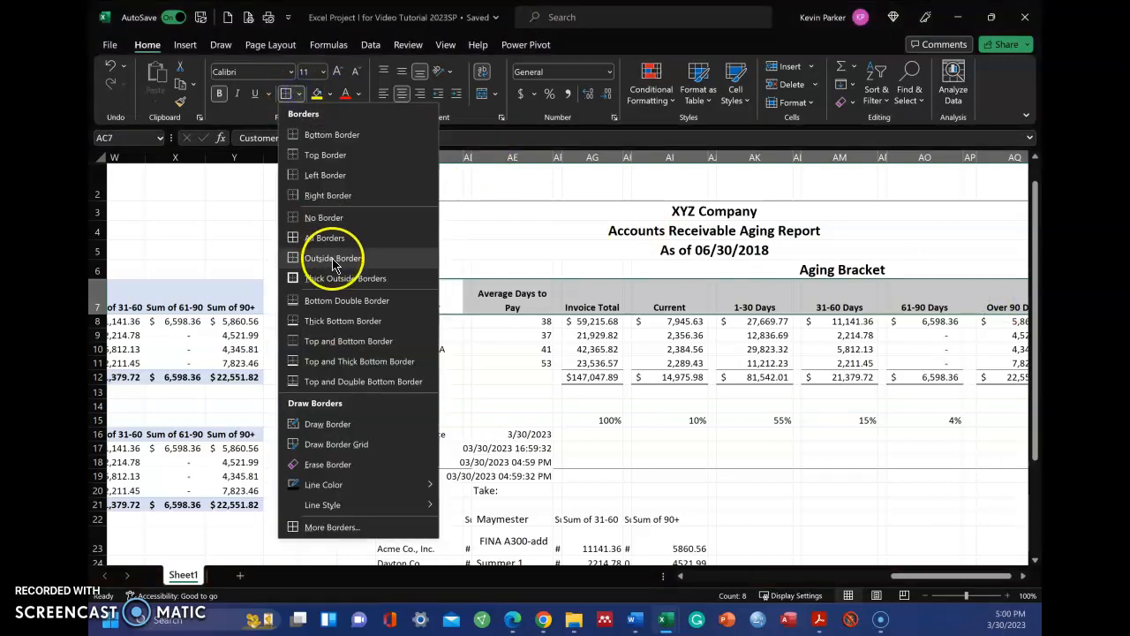
left_click(487, 228)
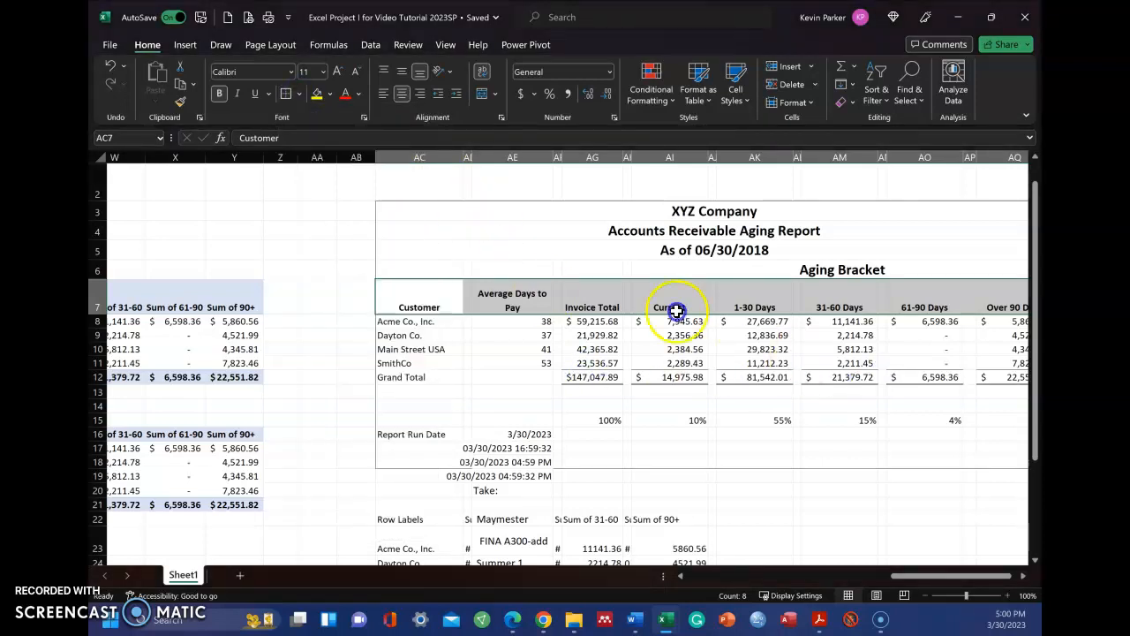
left_click(300, 95)
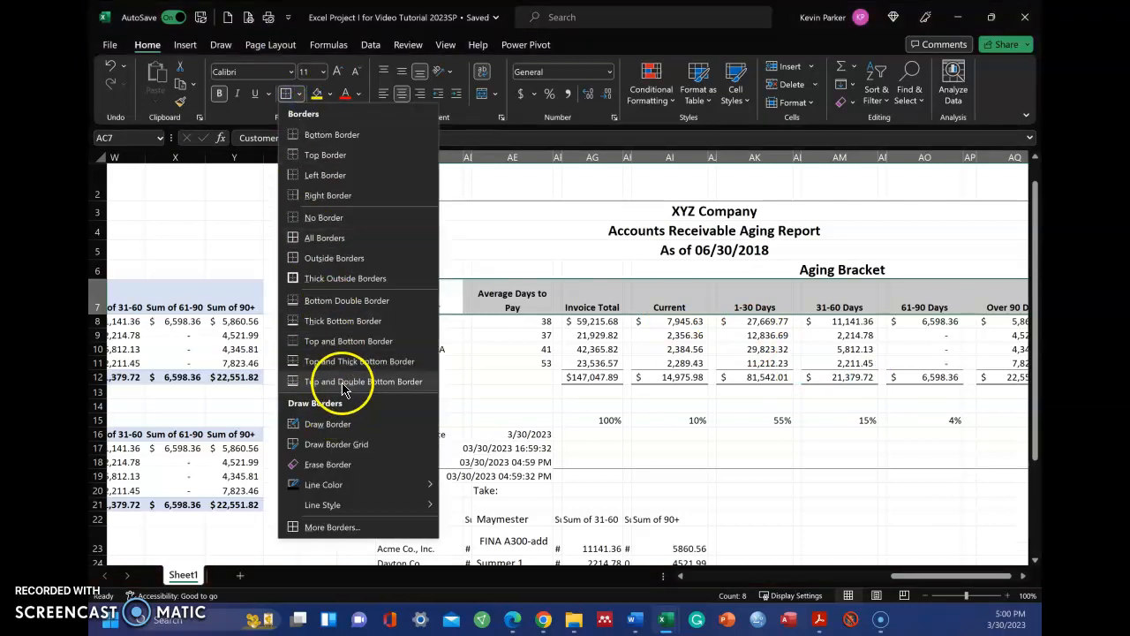
left_click(684, 426)
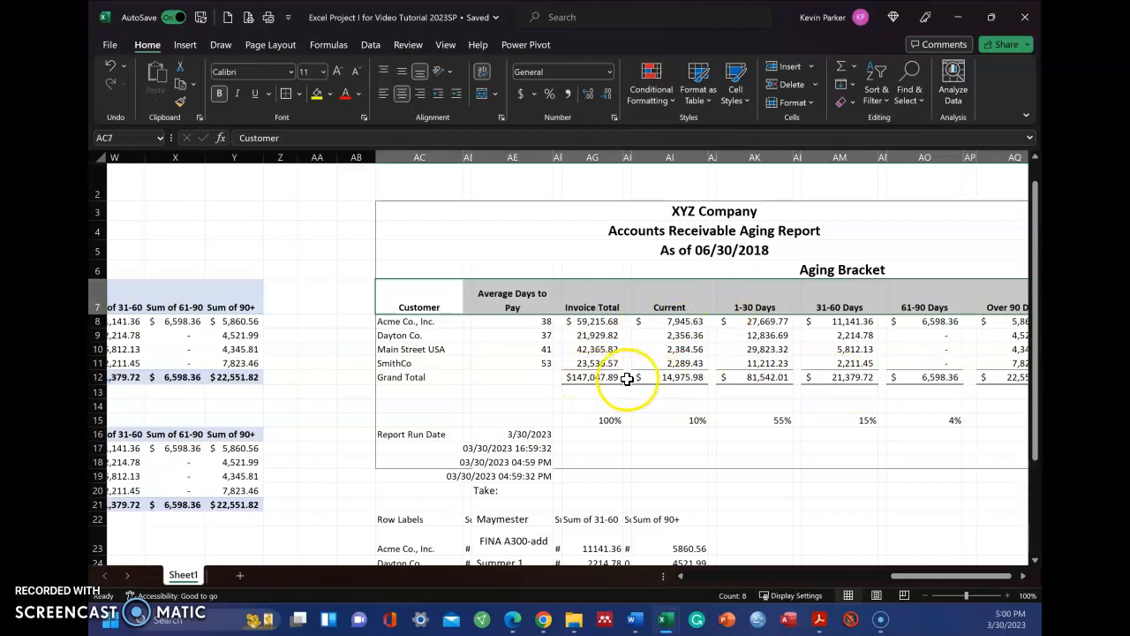
Step: Examine the report's invoice amounts, the Average Days to Pay formulas, and the run date and time formulas in AE16 to AE18
left_click_drag(590, 335, 763, 355)
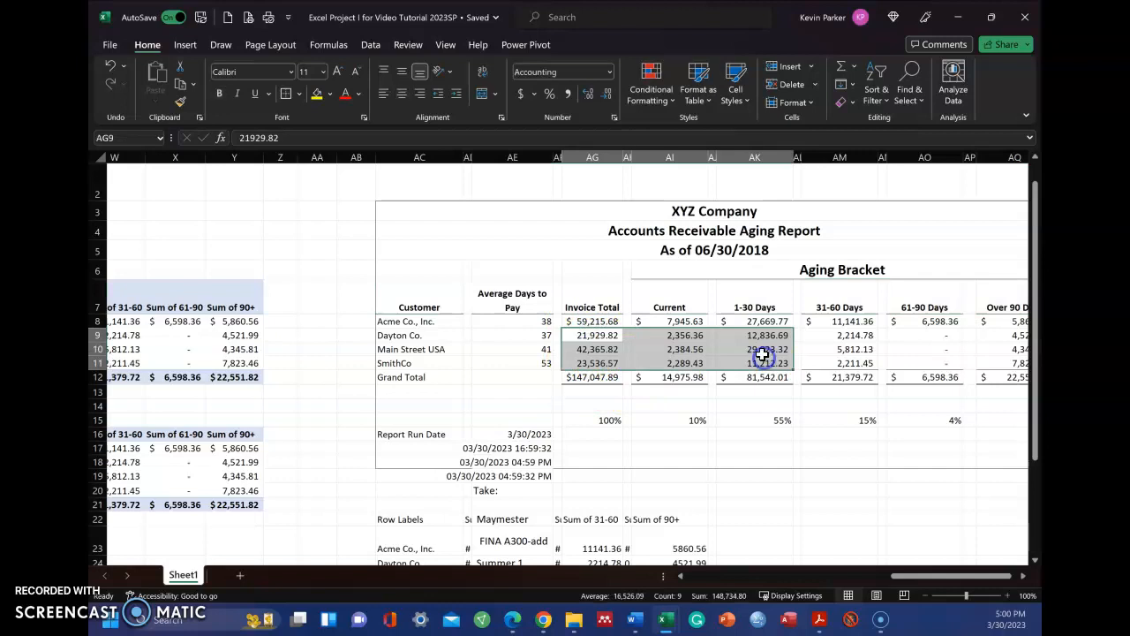
left_click(494, 358)
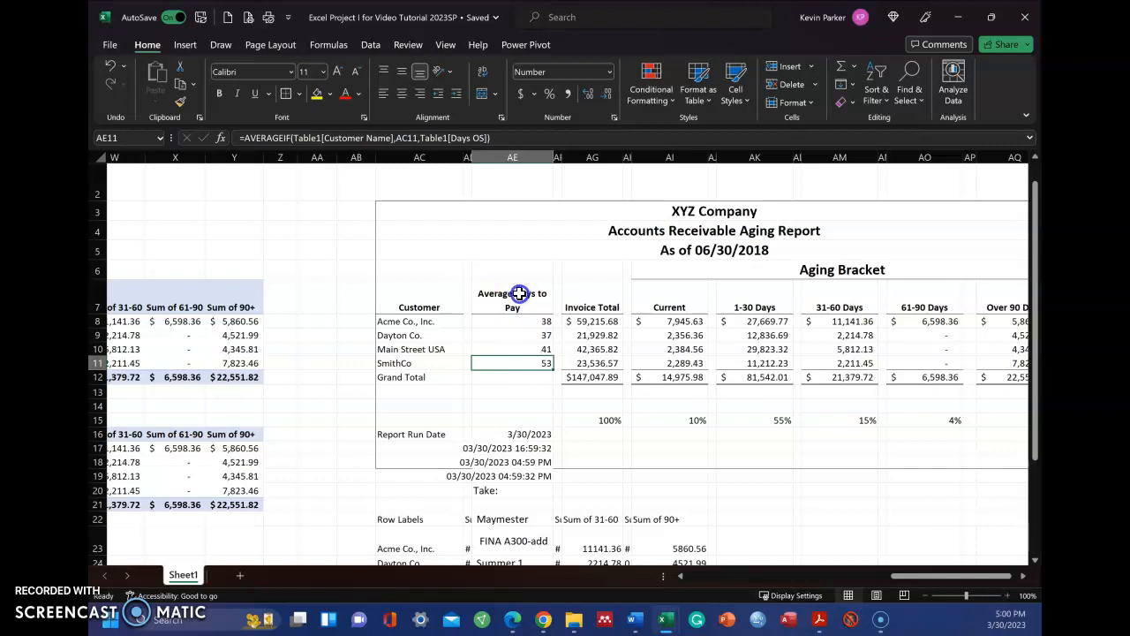
left_click(517, 435)
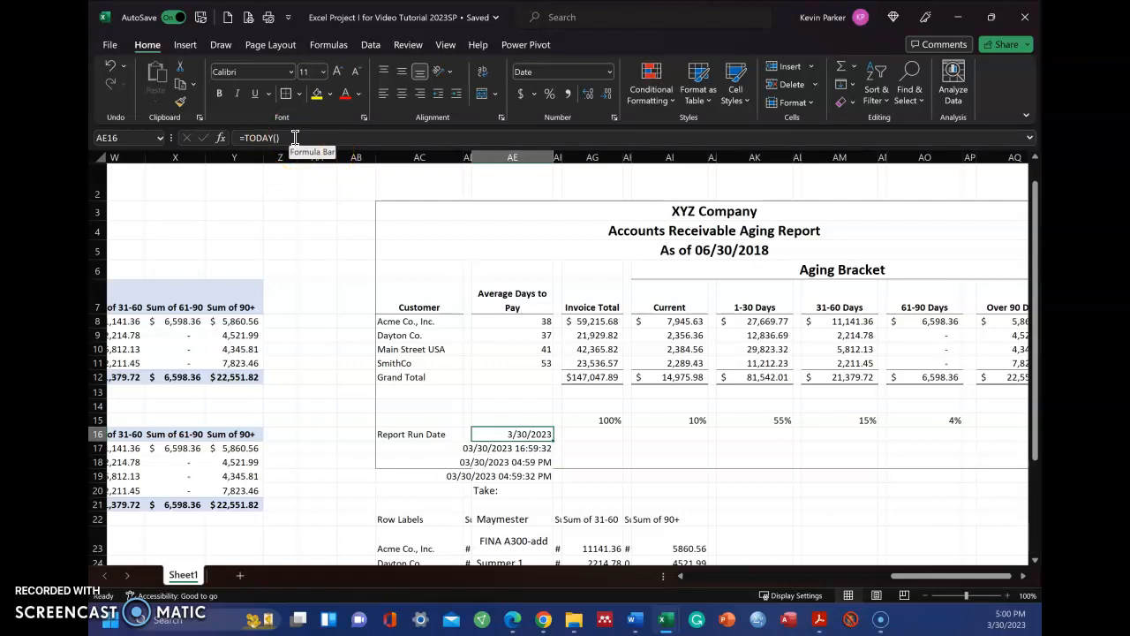
left_click(469, 449)
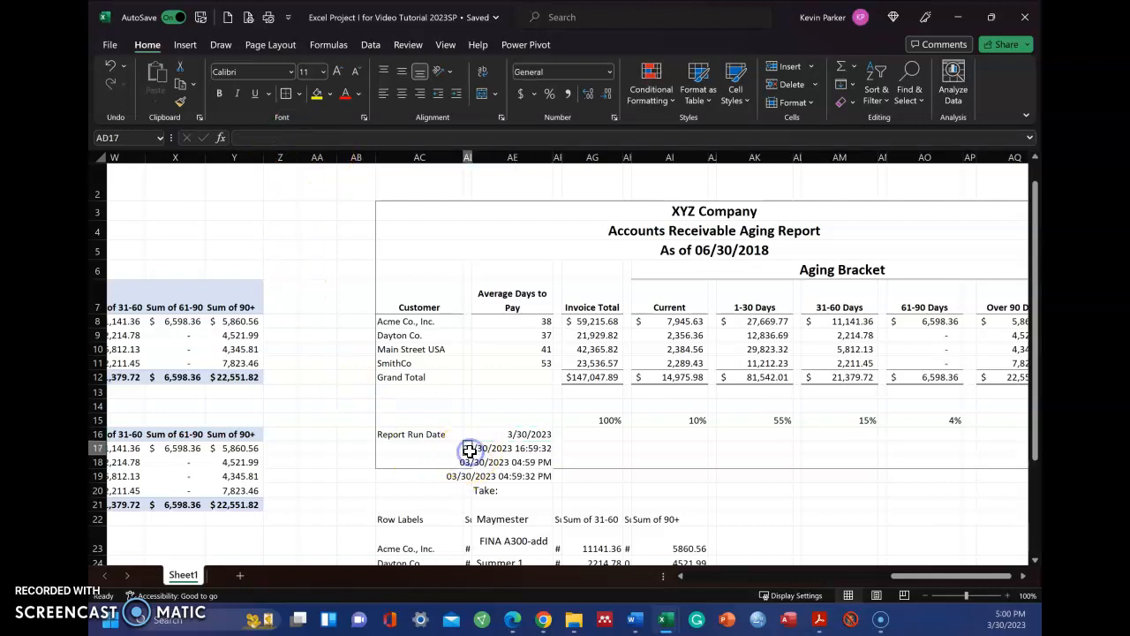
left_click(492, 449)
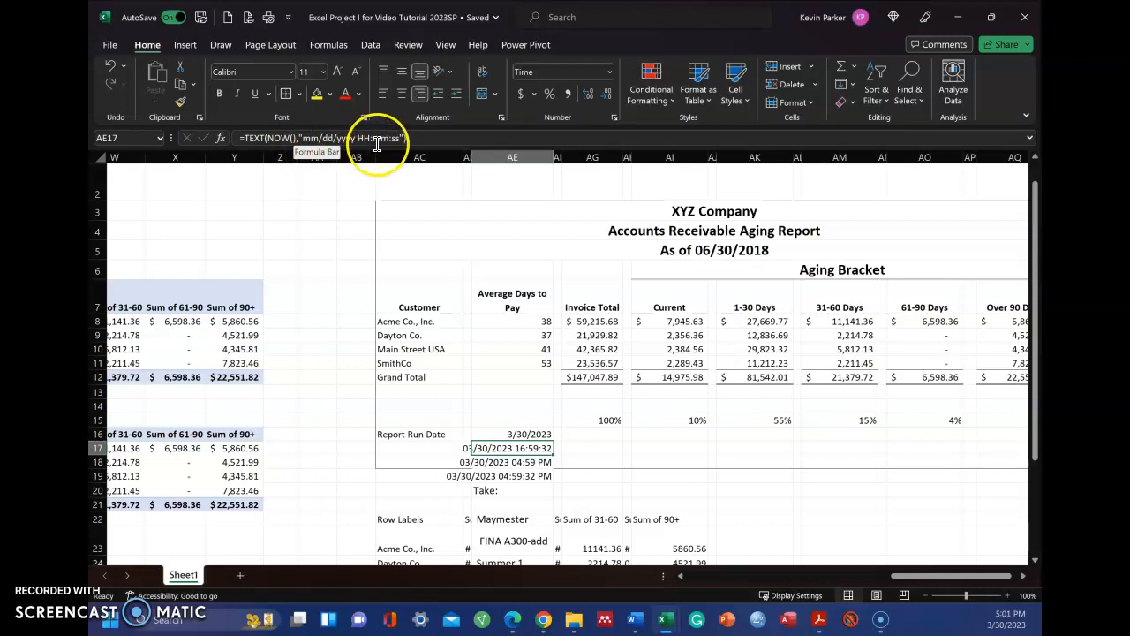
left_click(502, 462)
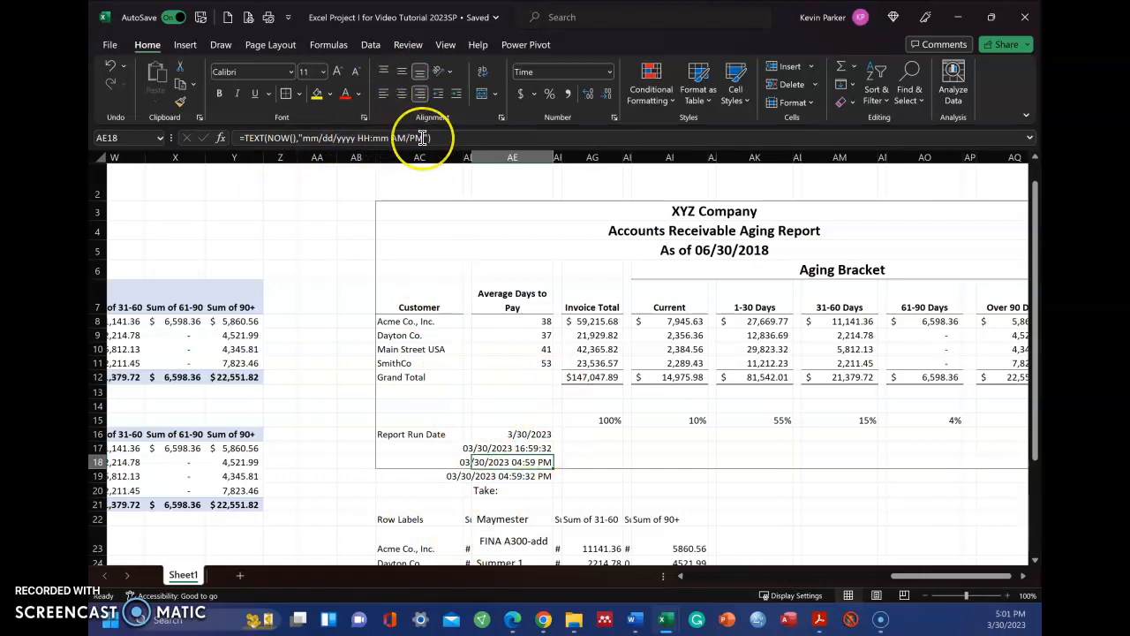
left_click(386, 137)
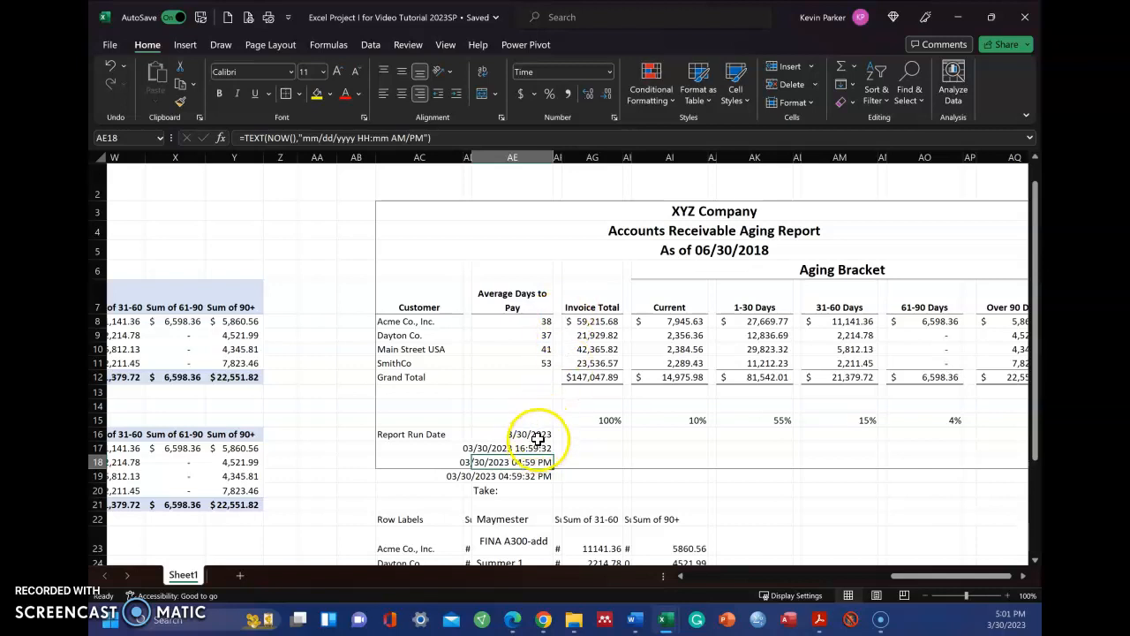
left_click(527, 323)
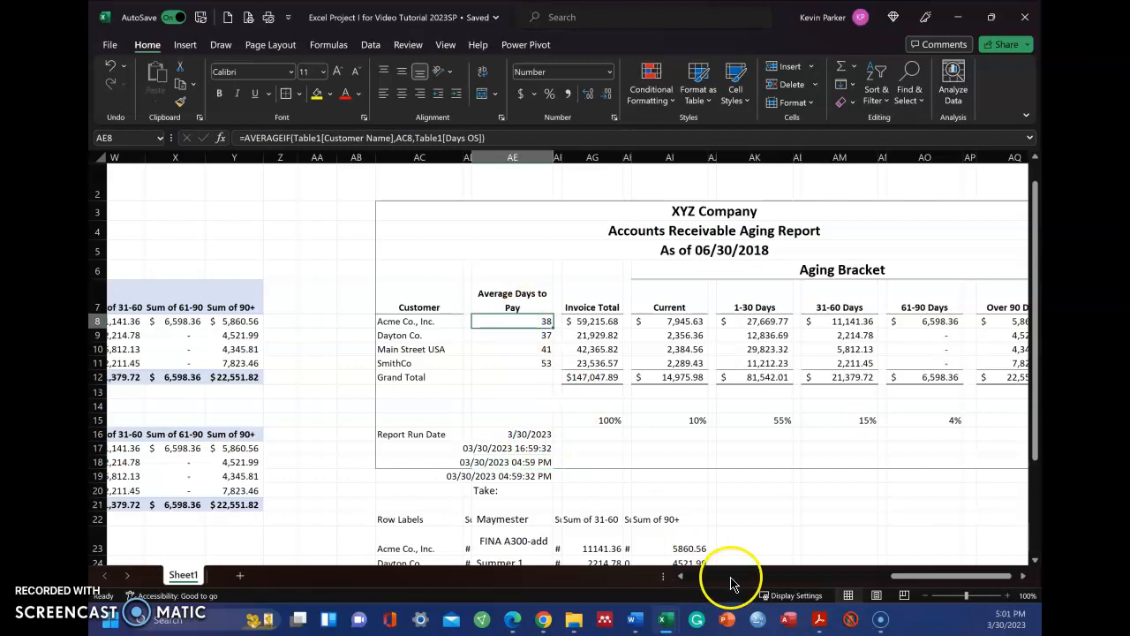
Step: Switch to Acrobat Reader and examine the Calculations tab screenshot in the example solution PDF for the aging report project
mouse_move(818, 623)
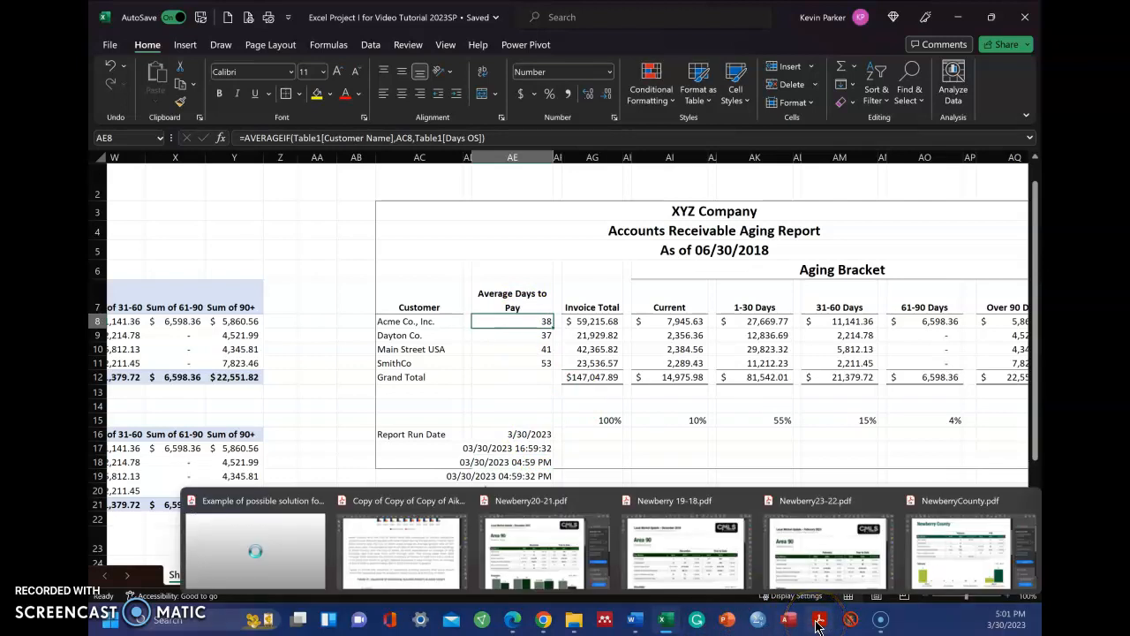
left_click(287, 565)
scroll(499, 357, "up", 5)
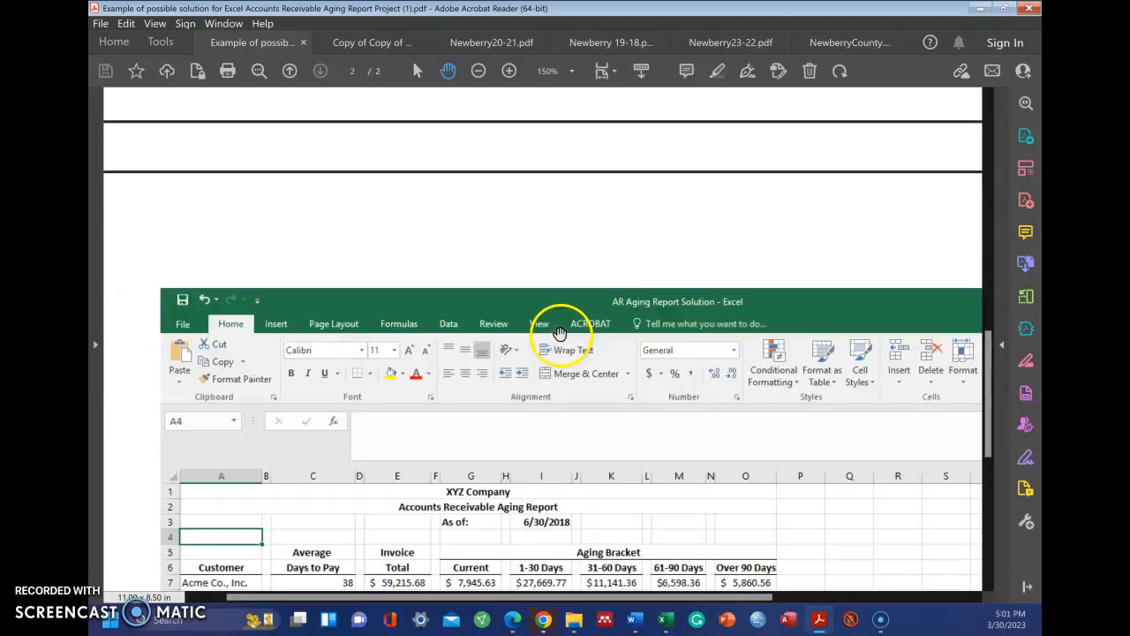
scroll(559, 333, "up", 10)
scroll(566, 311, "up", 2)
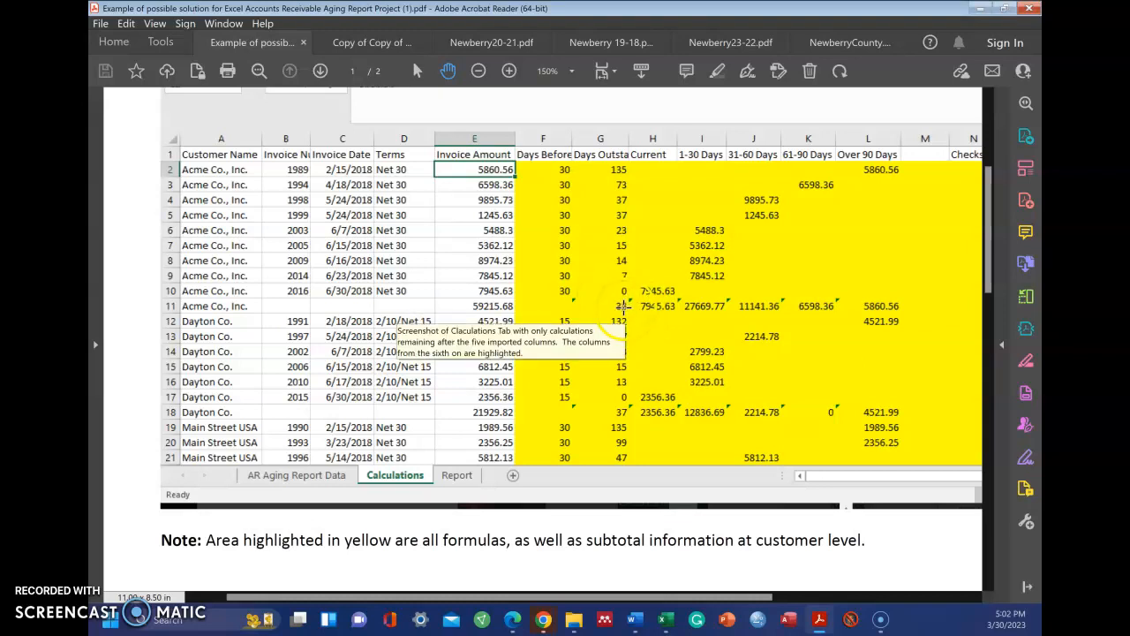
Step: Switch to the Excel project workbook and review the AVERAGEIF arguments by starting a trial formula in cell Y3 without keeping it
mouse_move(665, 618)
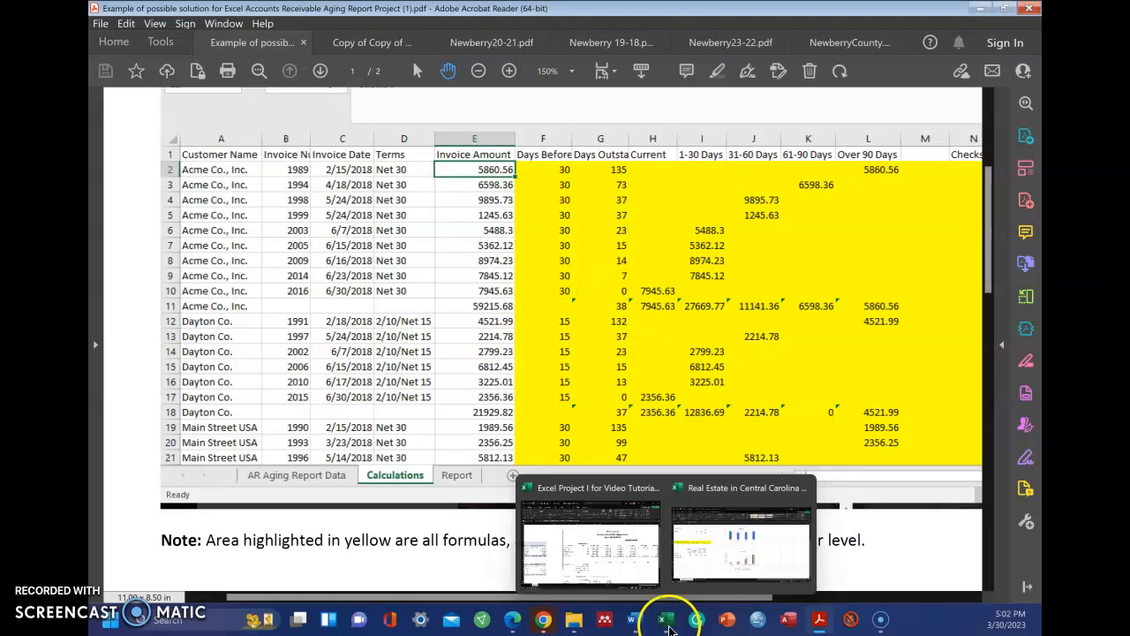
left_click(652, 562)
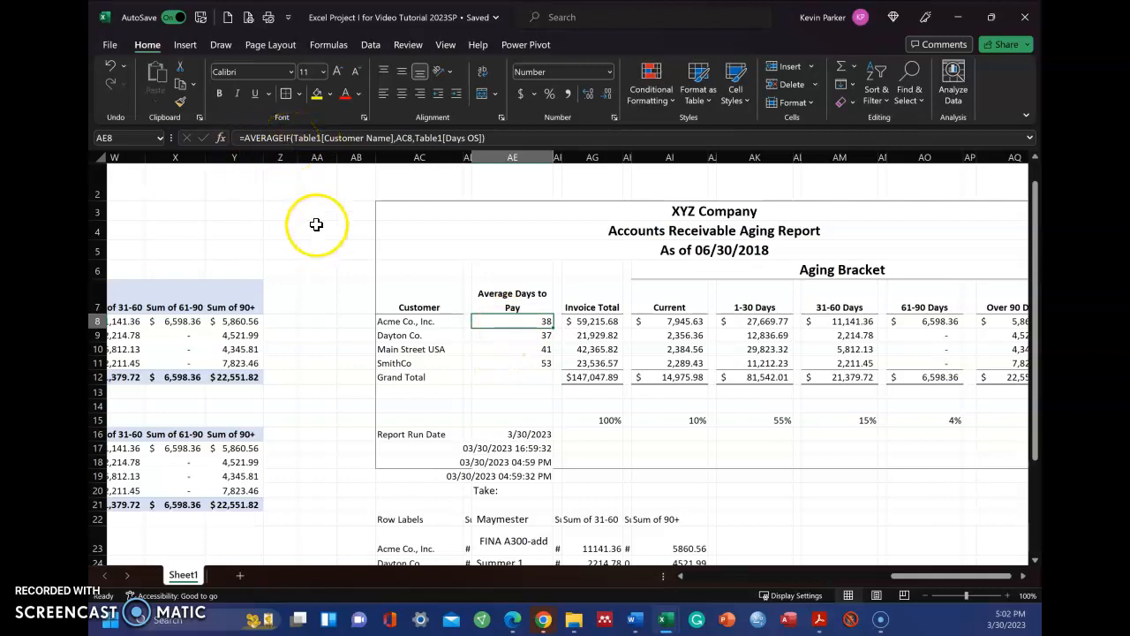
left_click(399, 179)
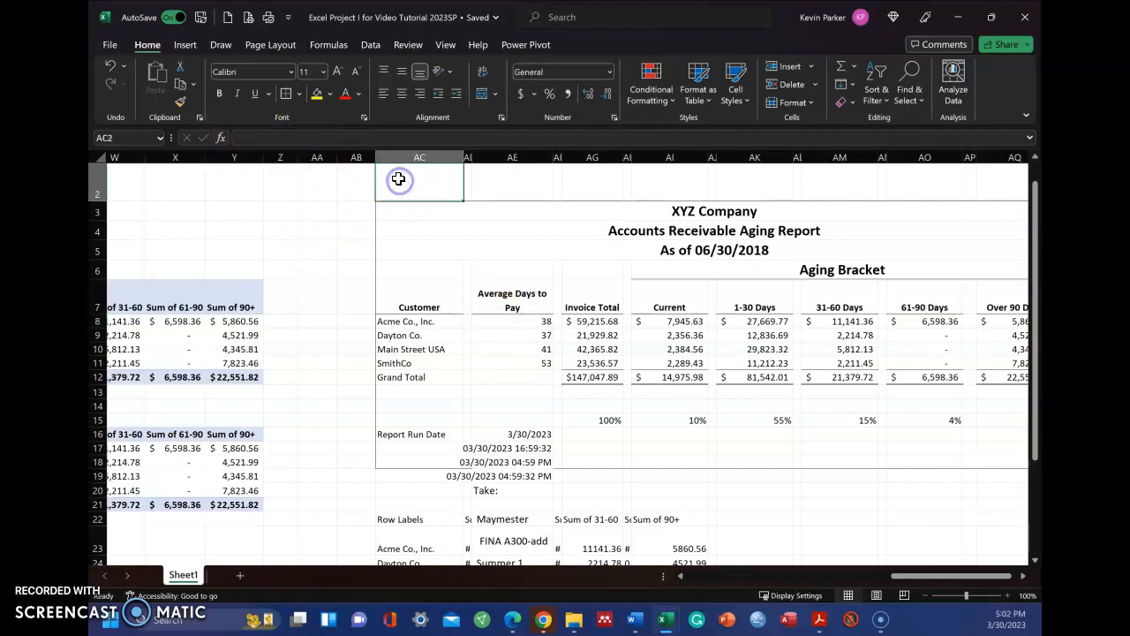
left_click(216, 208)
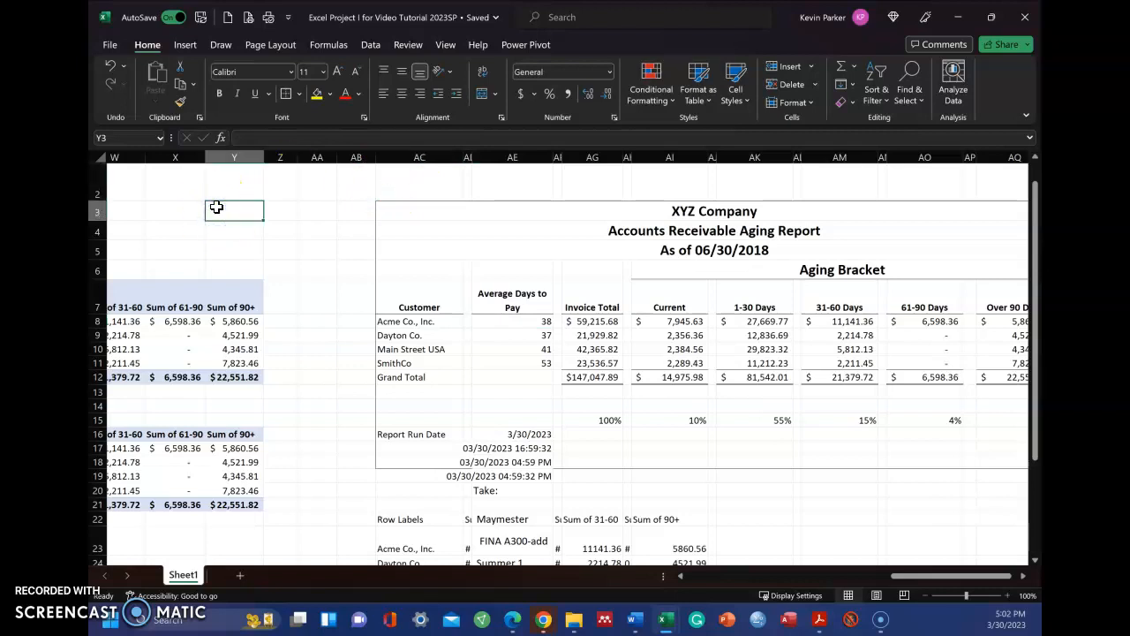
type("=averageif")
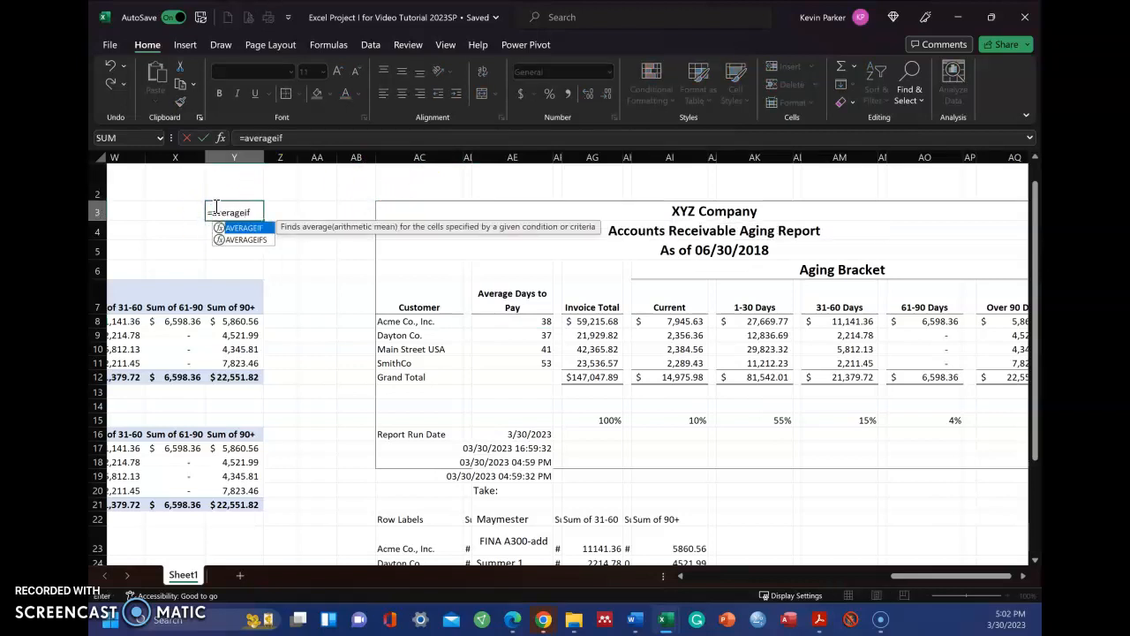
type("(")
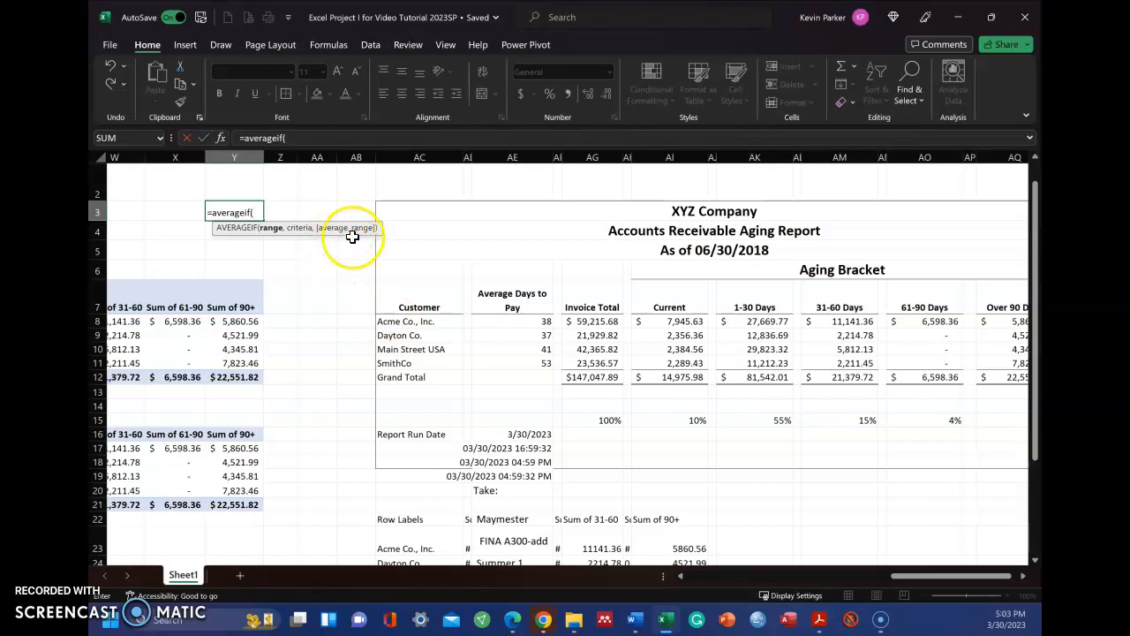
left_click(468, 249)
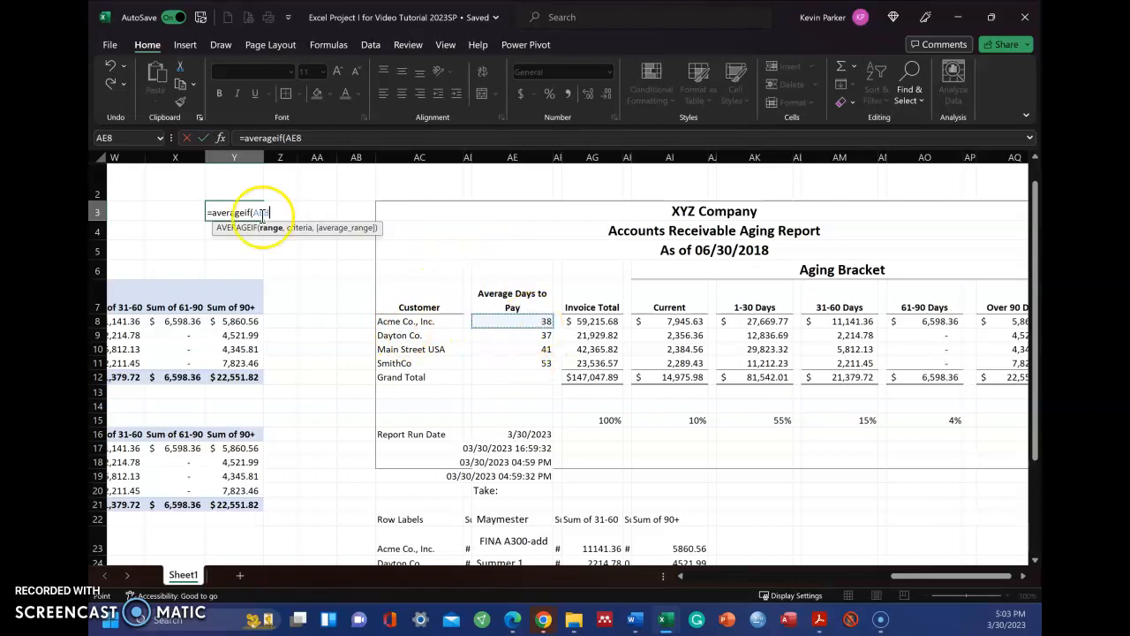
key("Escape")
Step: Examine the Average Days to Pay formula in AE8 against the Customer Name and Days OS columns of the invoice table
left_click(506, 323)
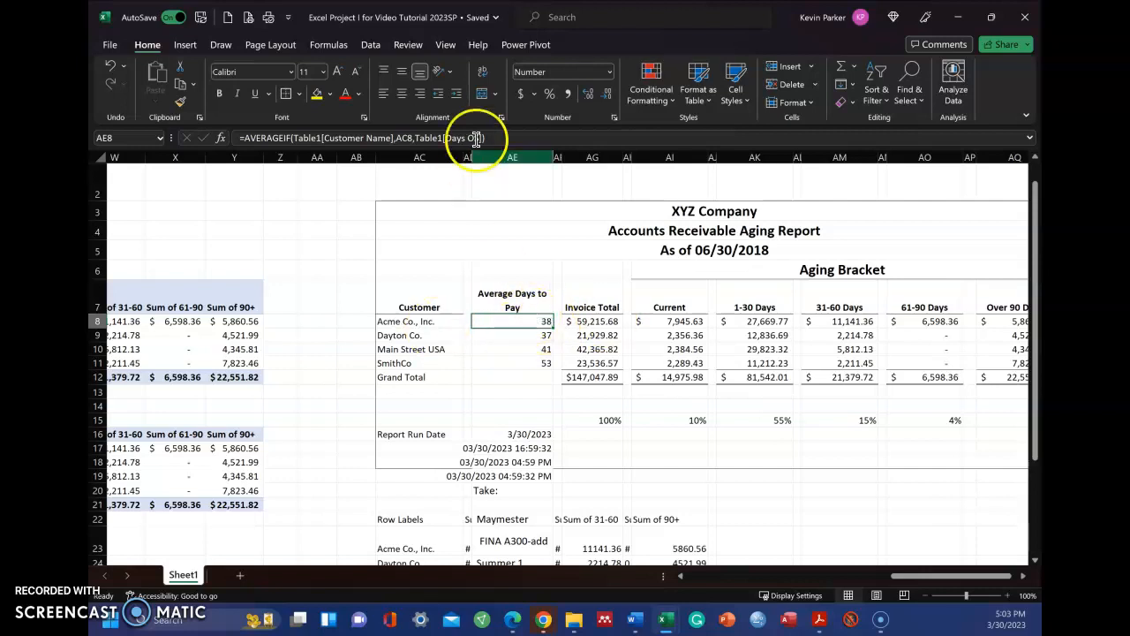
left_click_drag(912, 583, 600, 560)
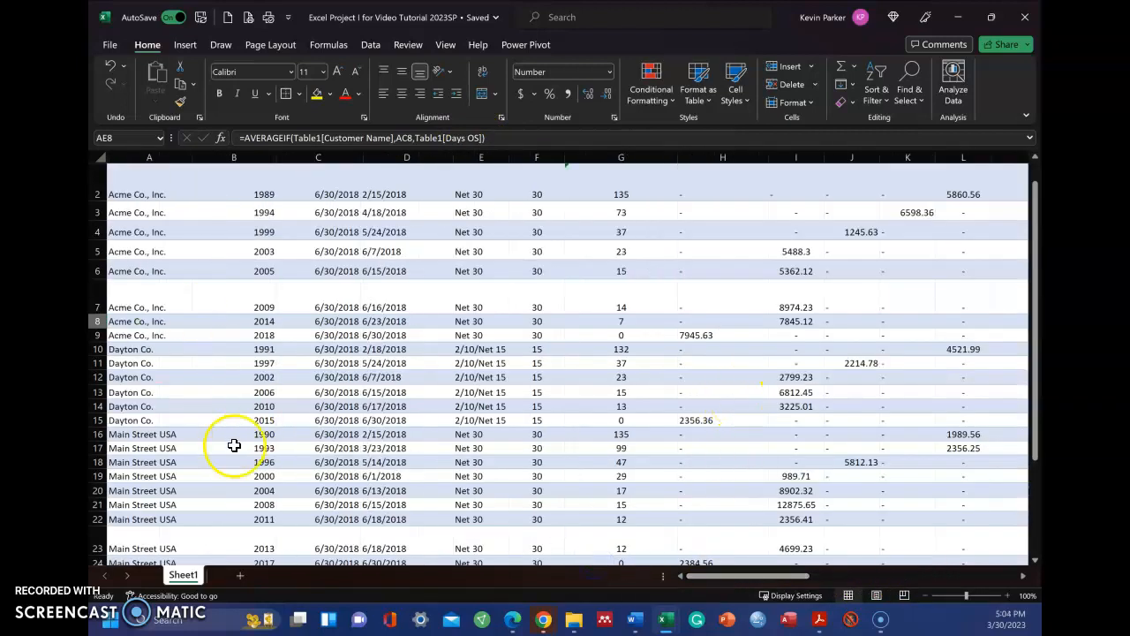
scroll(163, 310, "up", 1)
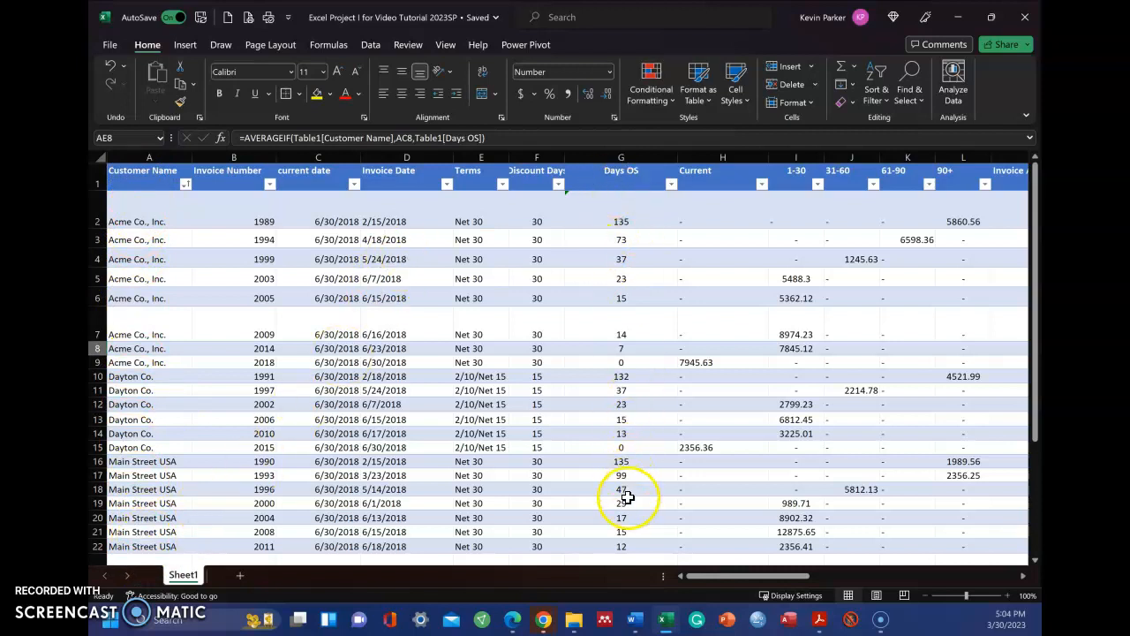
left_click_drag(719, 575, 925, 576)
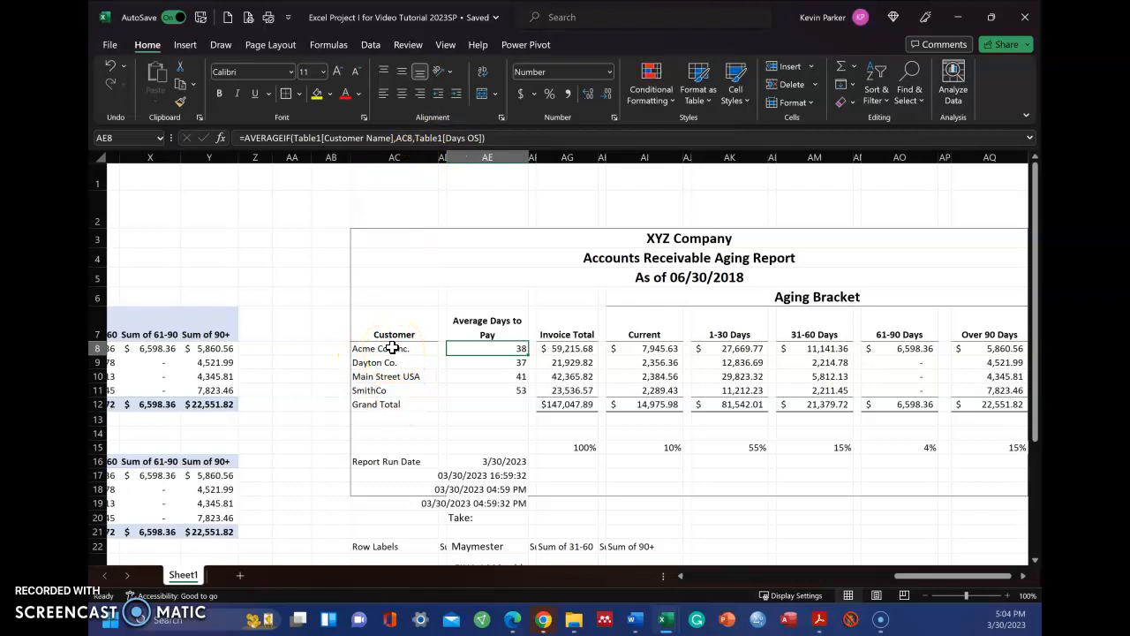
Step: Clear the Average Days to Pay formulas in AE9 to AE11 and refill them by copying the AE8 formula down
left_click(522, 363)
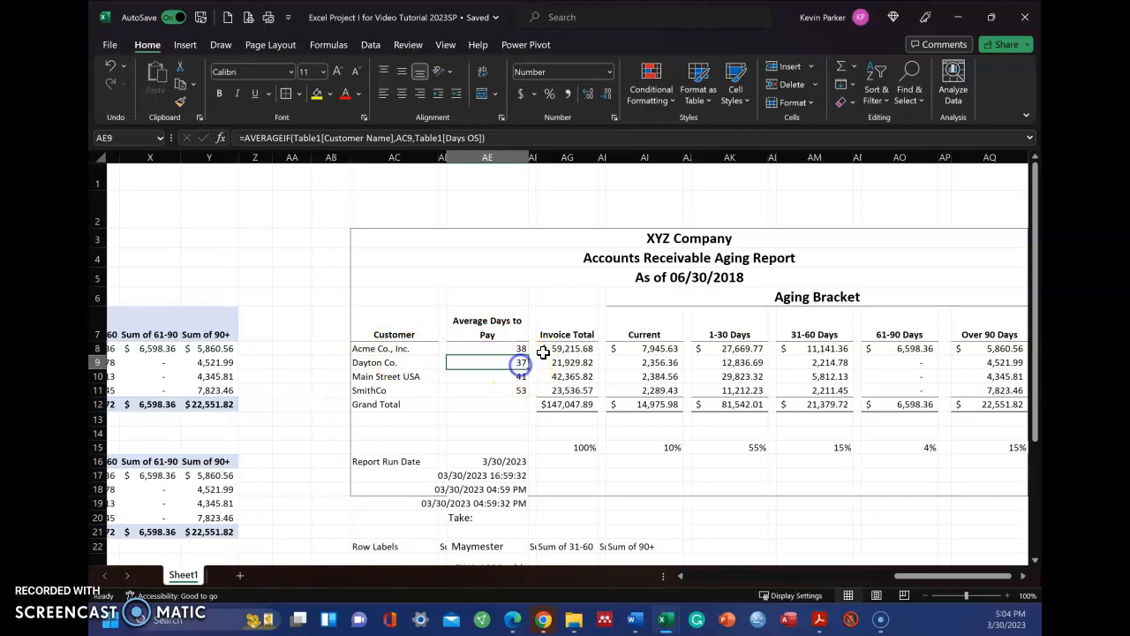
key("Down")
key("Delete")
key("Down")
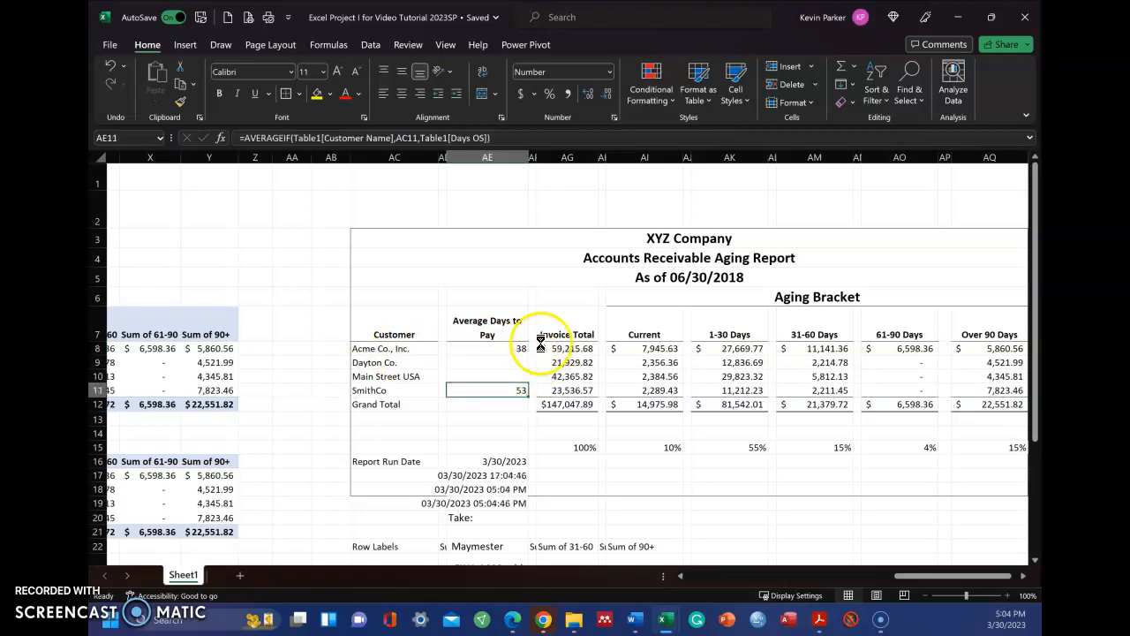
key("Delete")
key("Down")
left_click(520, 350)
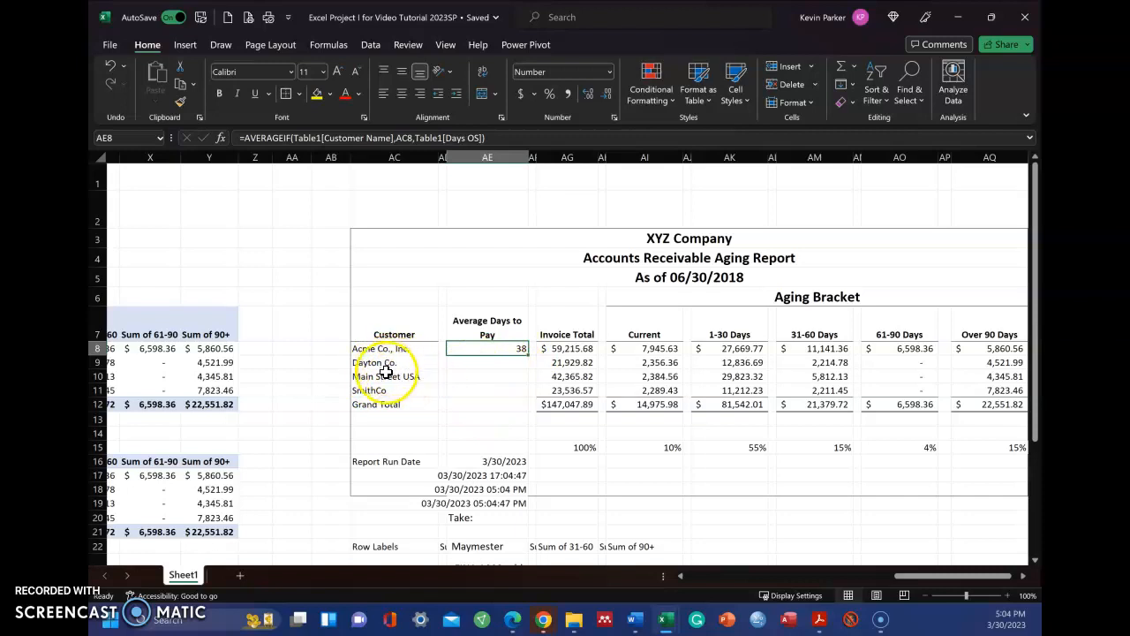
left_click_drag(528, 356, 524, 394)
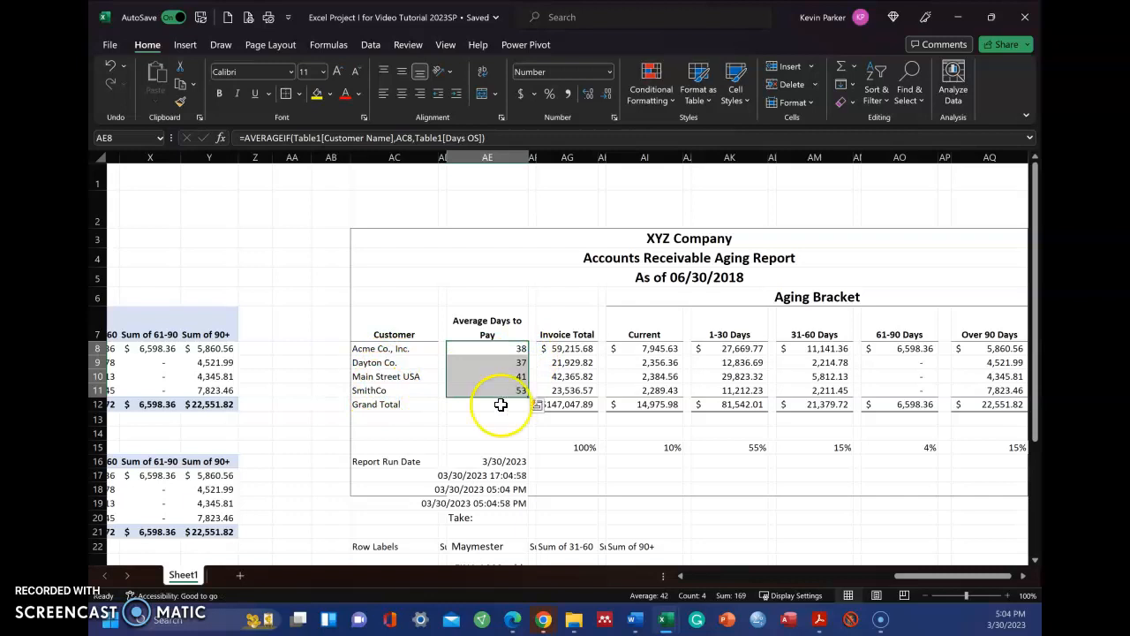
Step: Examine how the customer reference changes in the Average Days to Pay formulas from AE8 to AE10
left_click(468, 418)
left_click(499, 362)
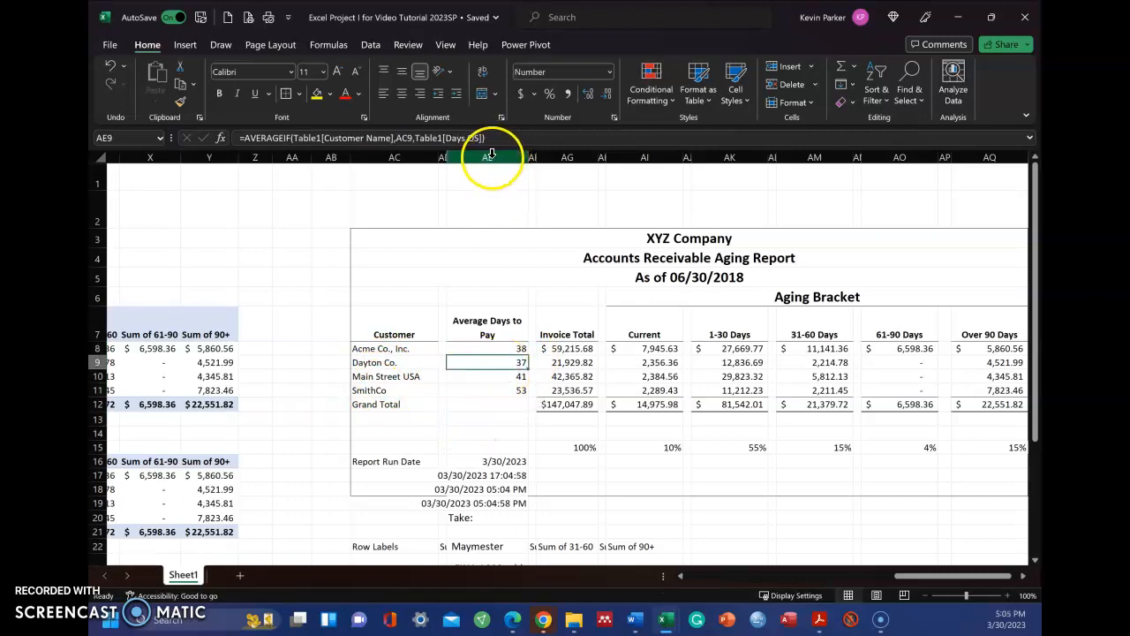
left_click(481, 348)
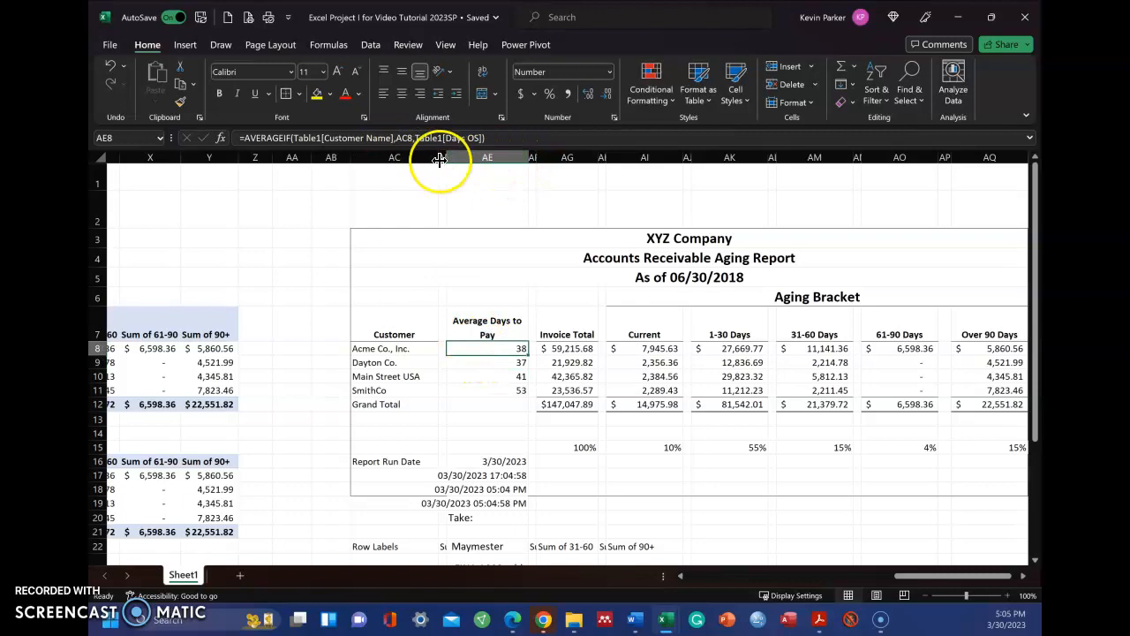
left_click(487, 363)
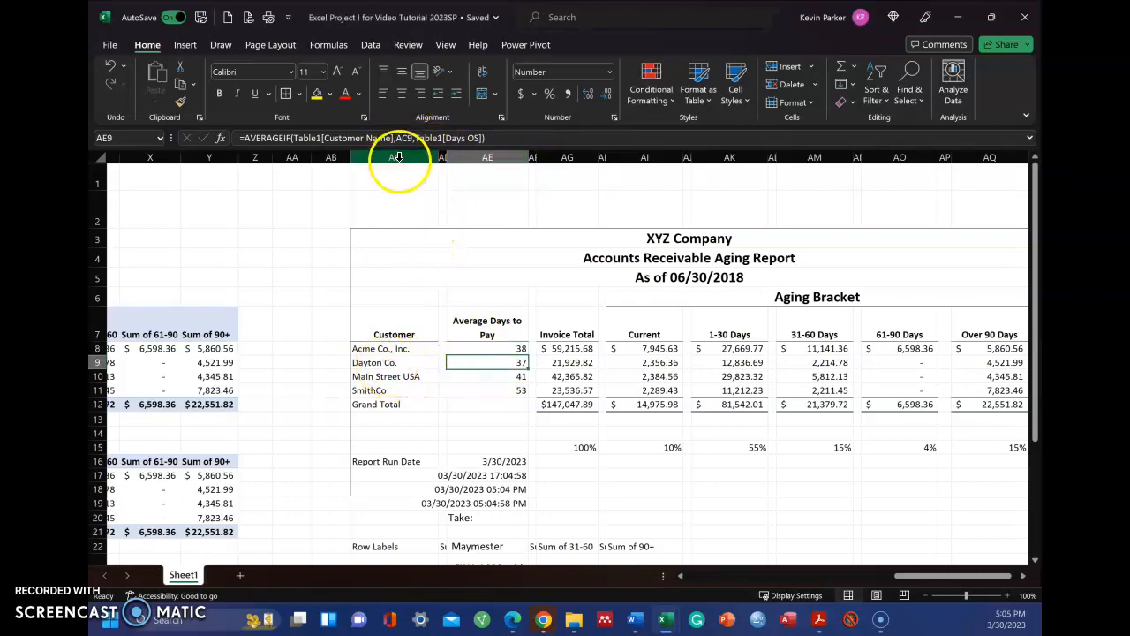
left_click(382, 376)
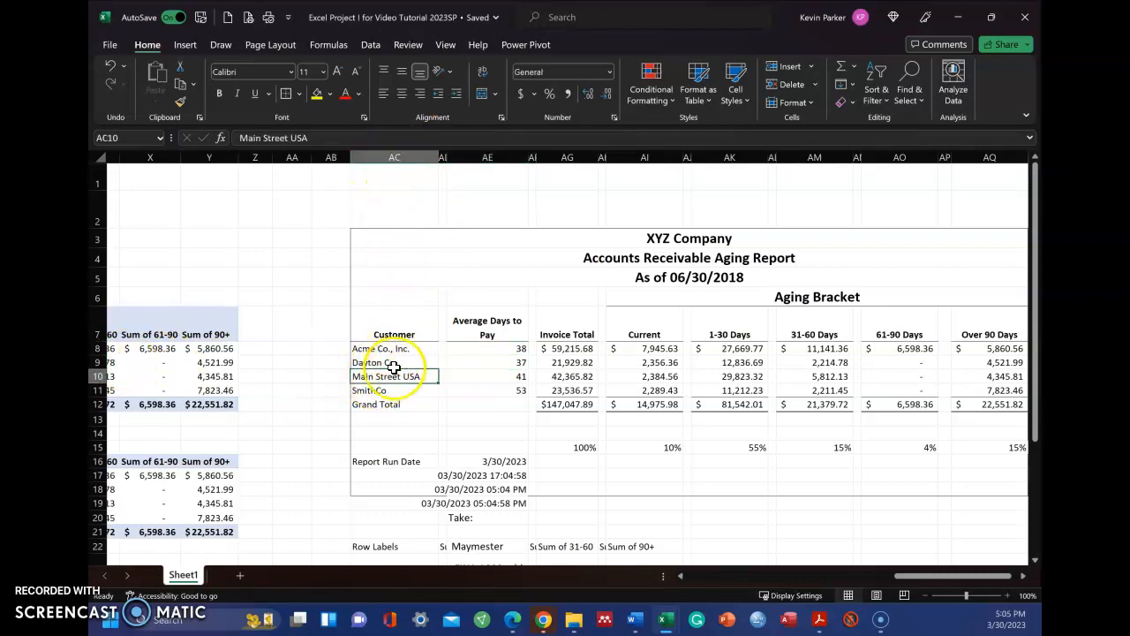
left_click(519, 376)
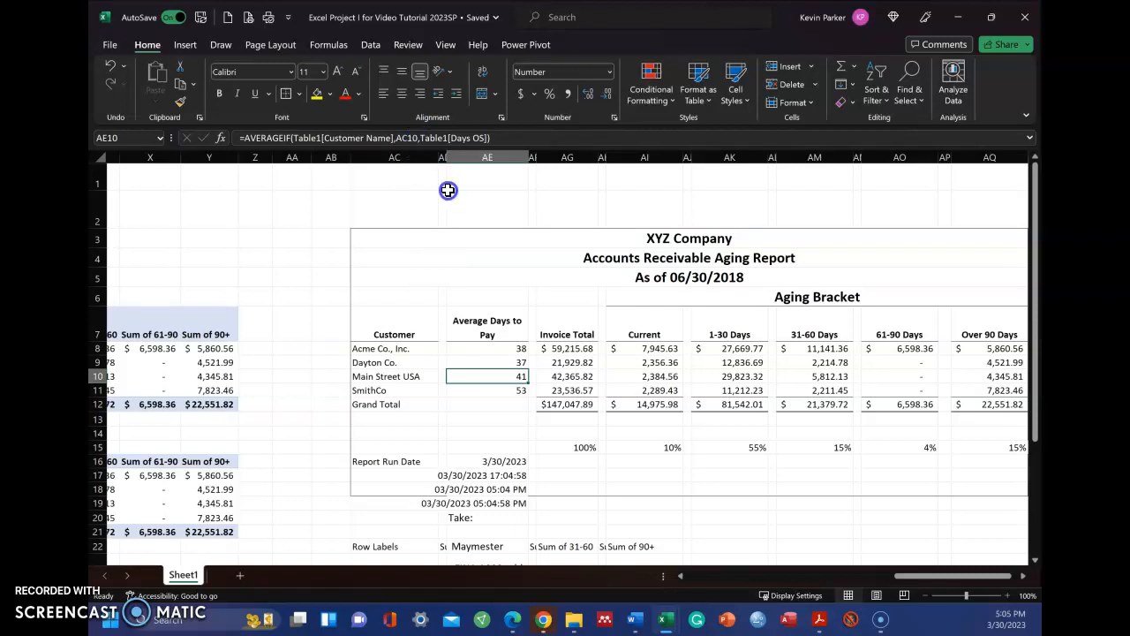
Step: Display the sheet's formulas, examine those in the invoice table and the row 15 percentages, and return to the normal value display
left_click(578, 447)
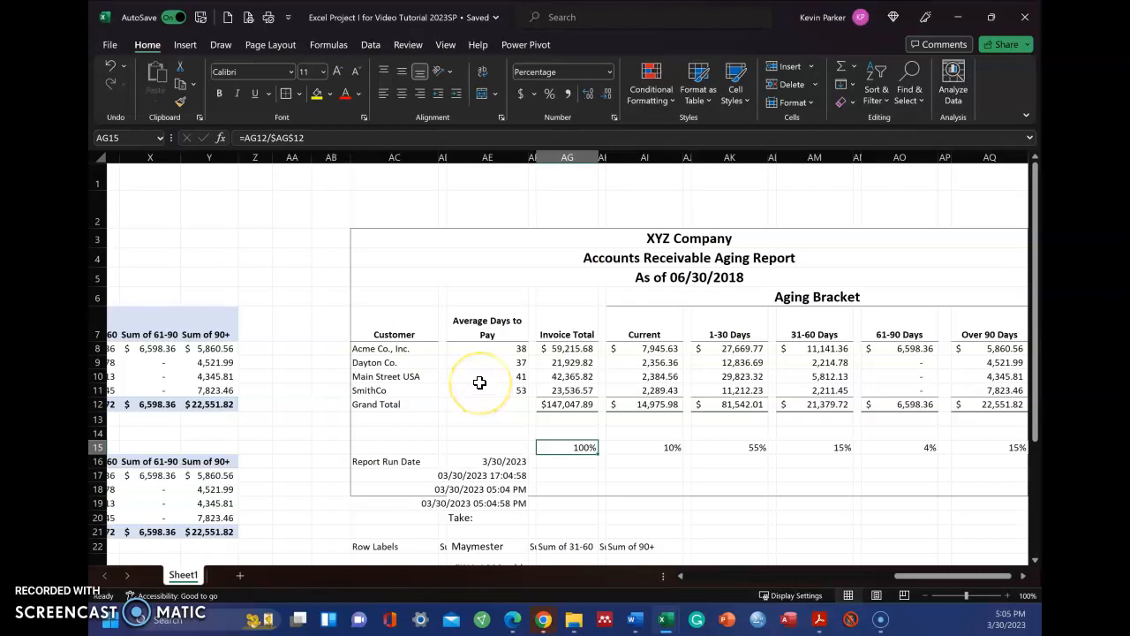
key("ctrl+grave")
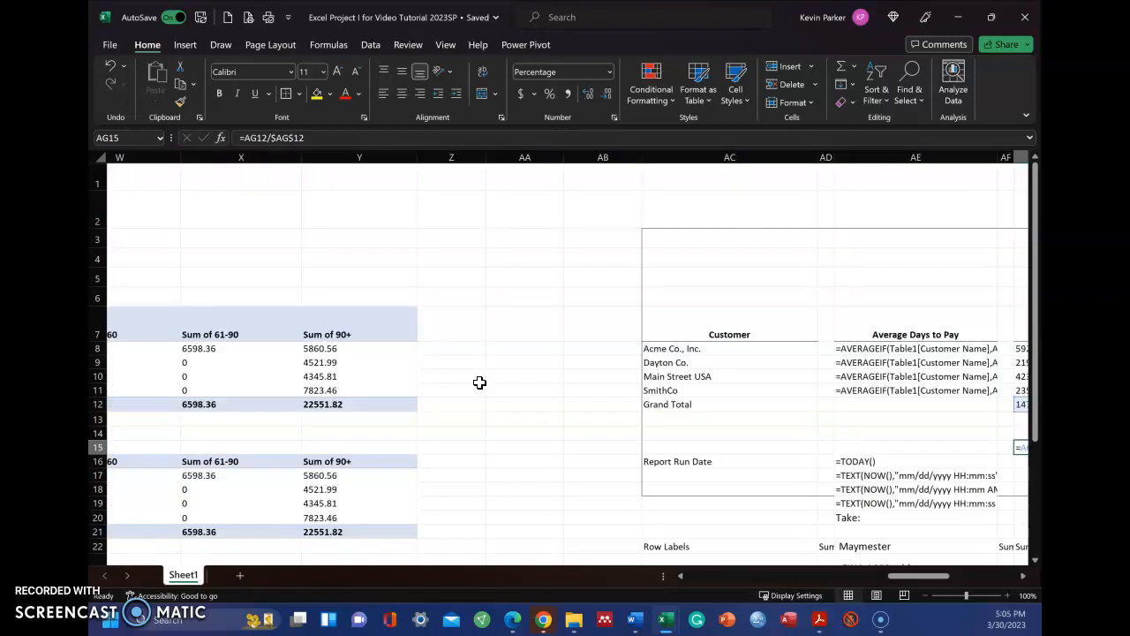
left_click_drag(904, 589, 758, 585)
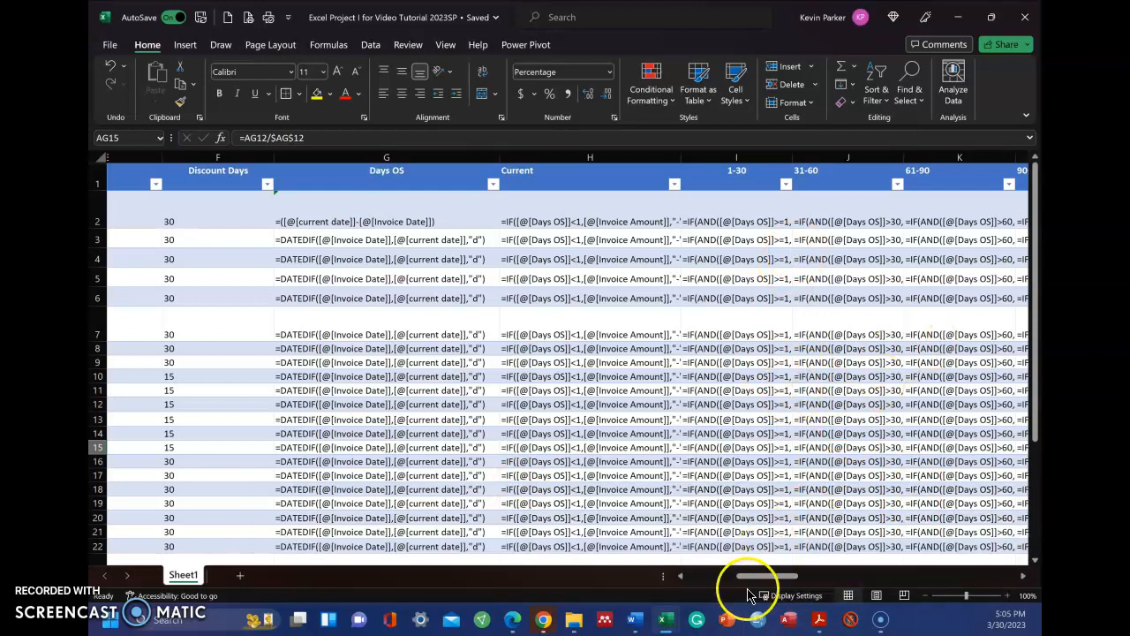
left_click_drag(759, 577, 876, 582)
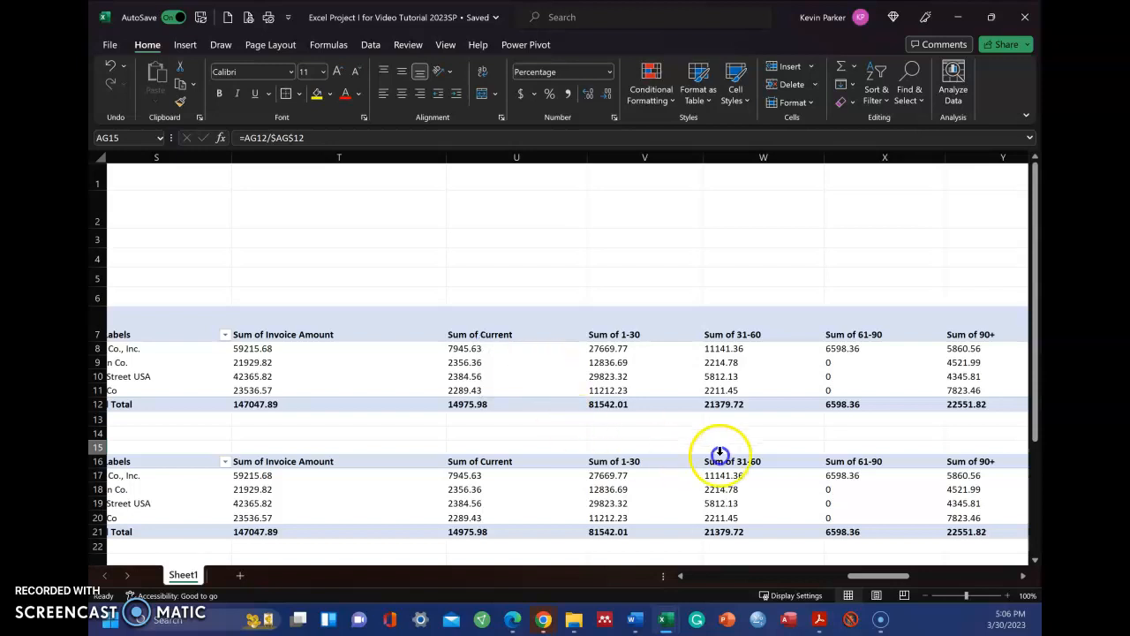
mouse_move(712, 363)
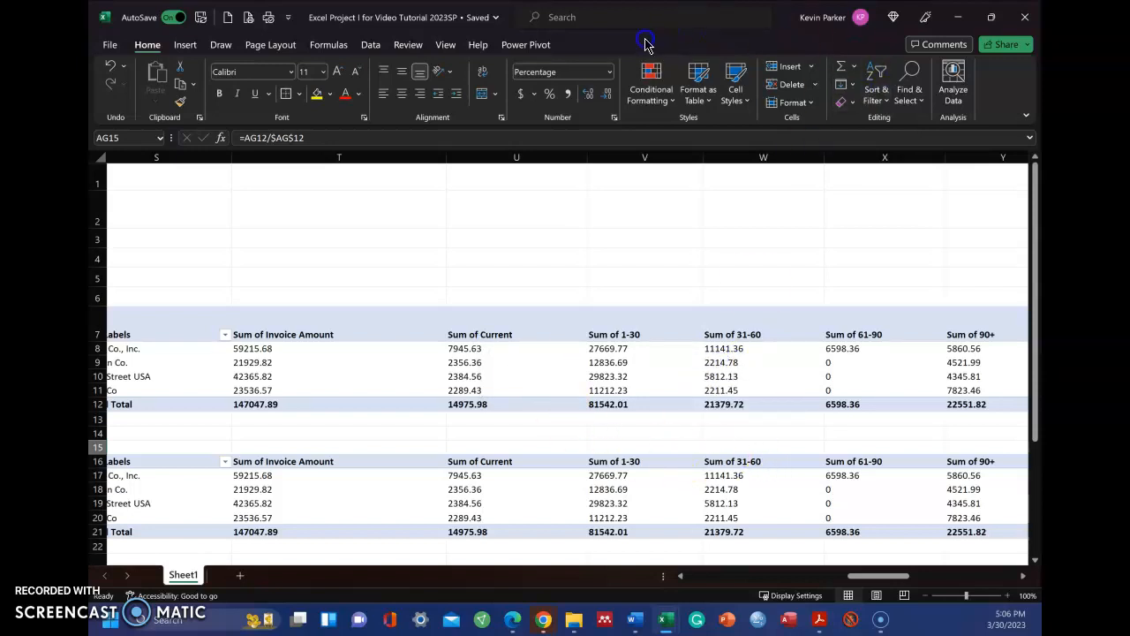
left_click_drag(883, 578, 993, 579)
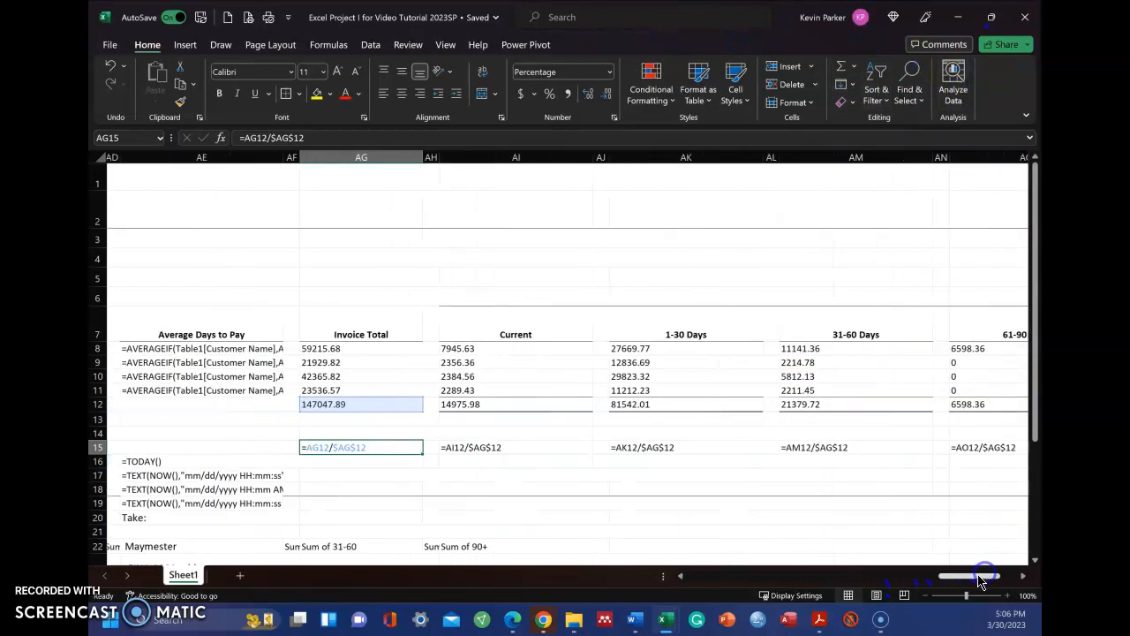
left_click(325, 450)
key("ctrl+grave")
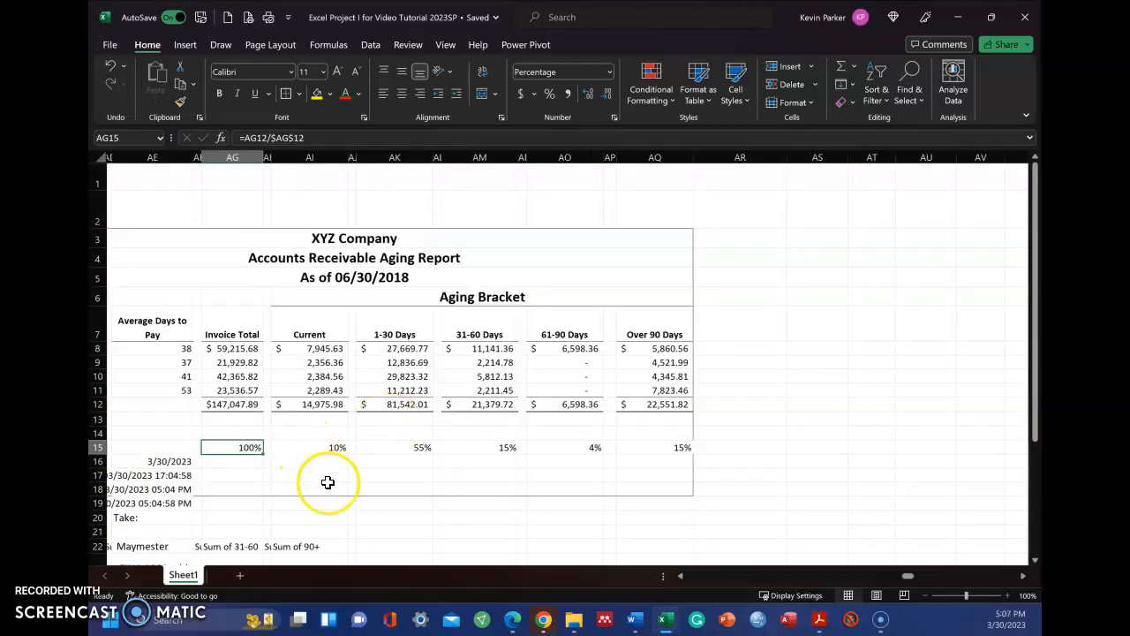
Step: Enter the formula =AG12/AG12 in cell AG16 and format the cell as a percentage
left_click(255, 461)
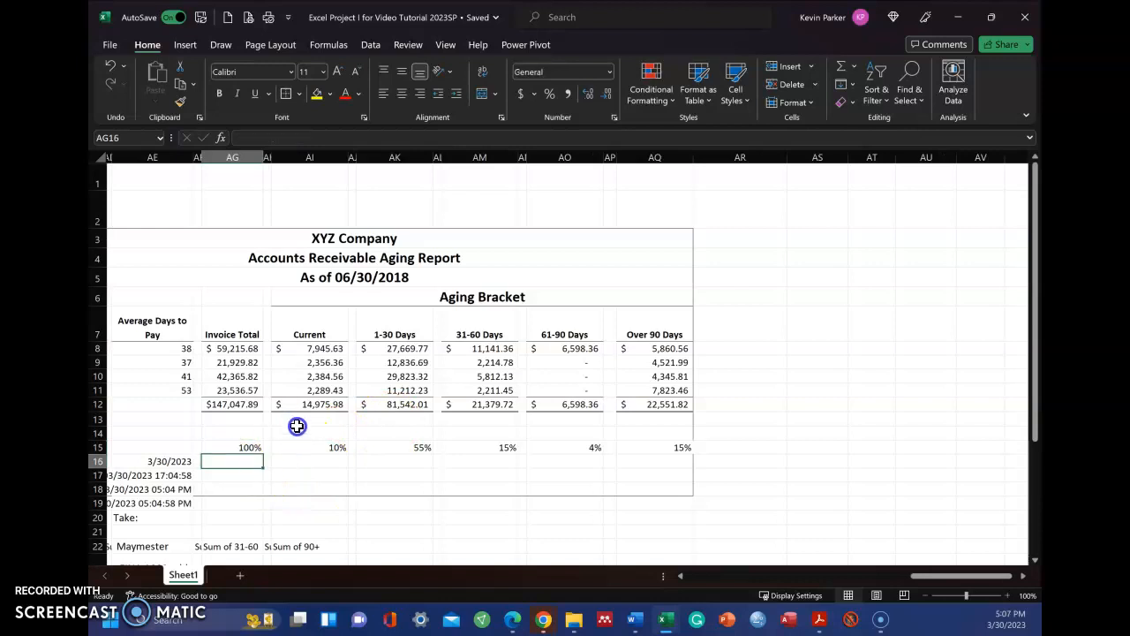
type("=")
left_click(255, 404)
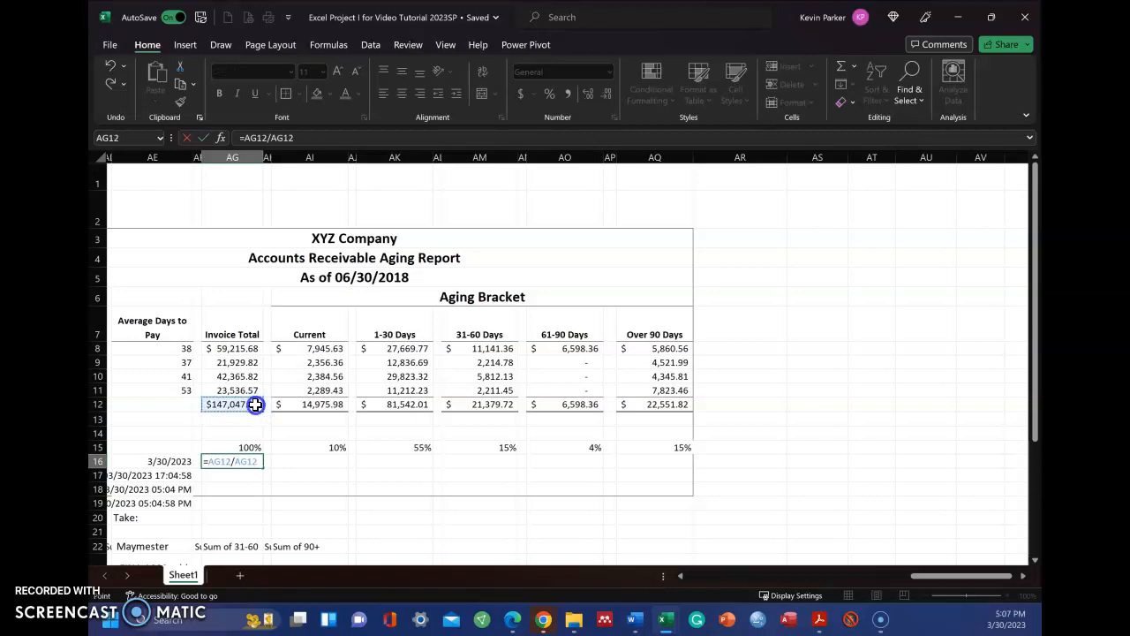
key("Return")
left_click(244, 463)
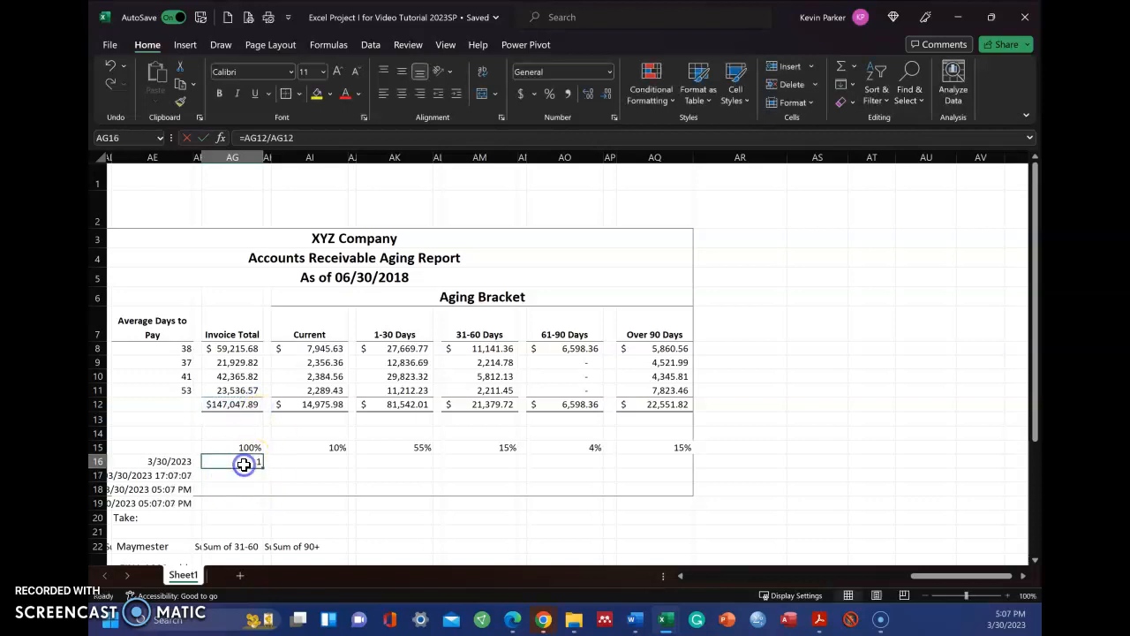
left_click(549, 93)
left_click(455, 301)
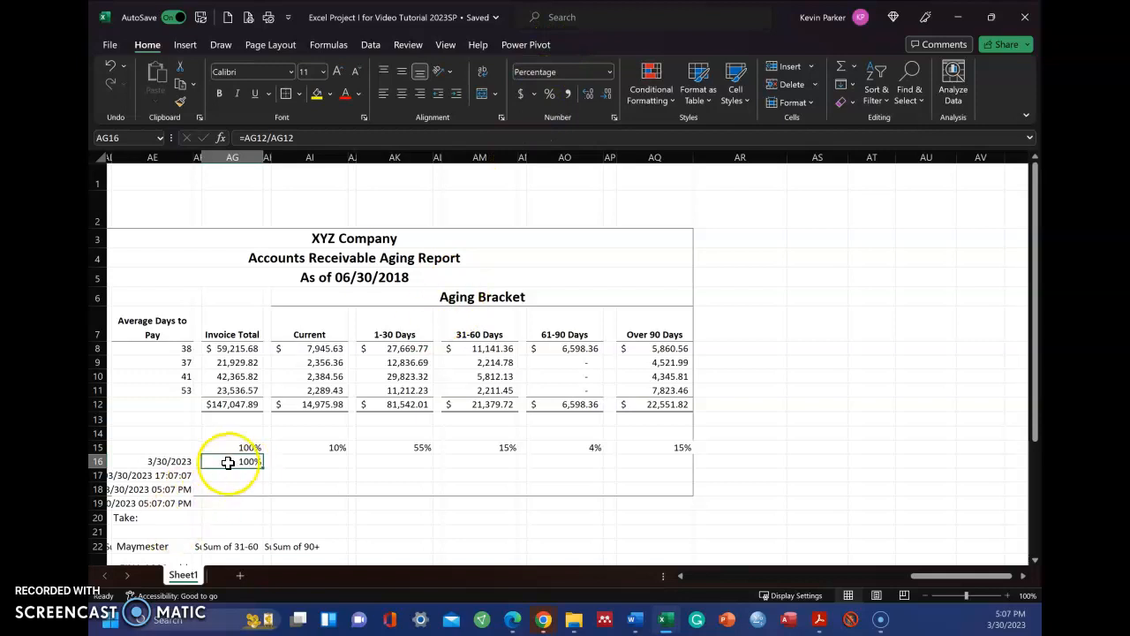
Step: Make the divisor in AG16's formula the absolute reference $AG$12, and select cell AI16
left_click(283, 140)
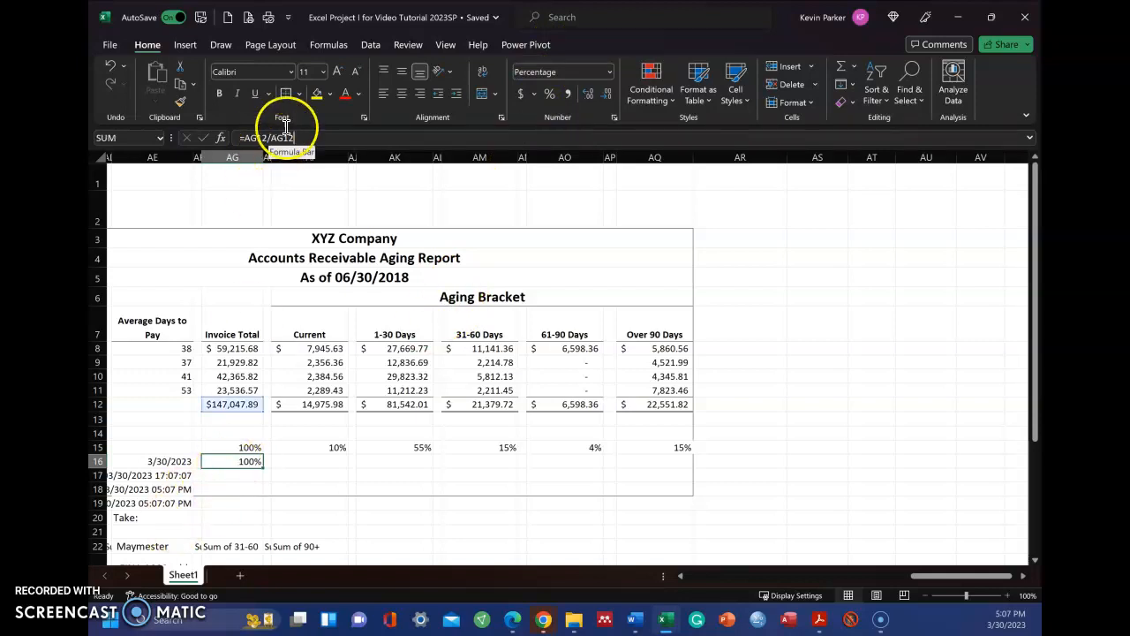
left_click(464, 153)
key("F4")
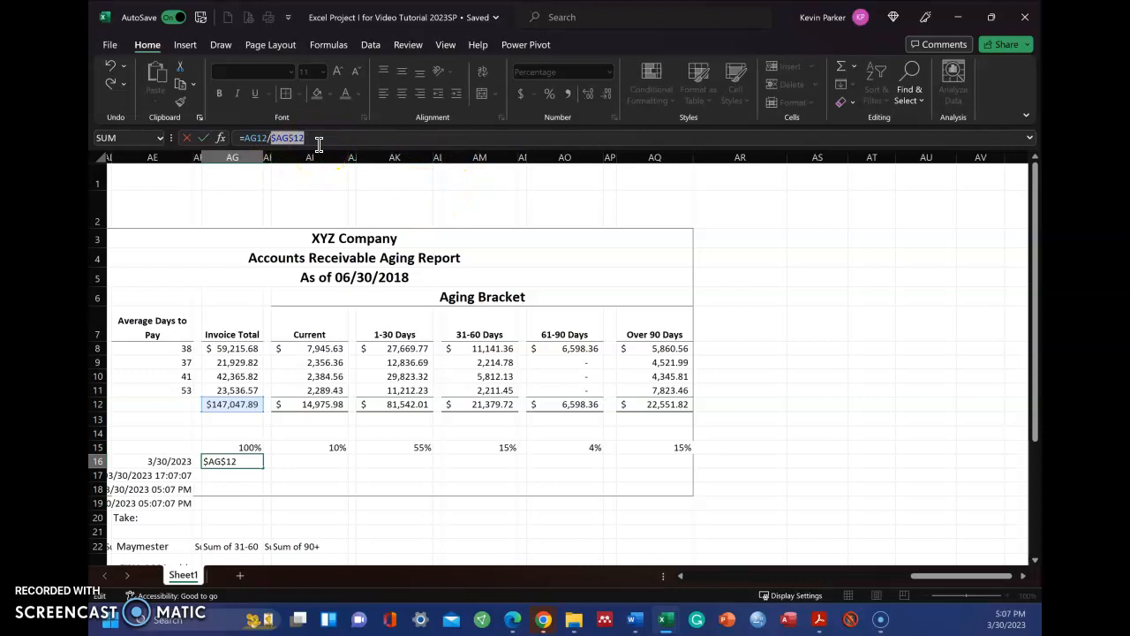
key("Return")
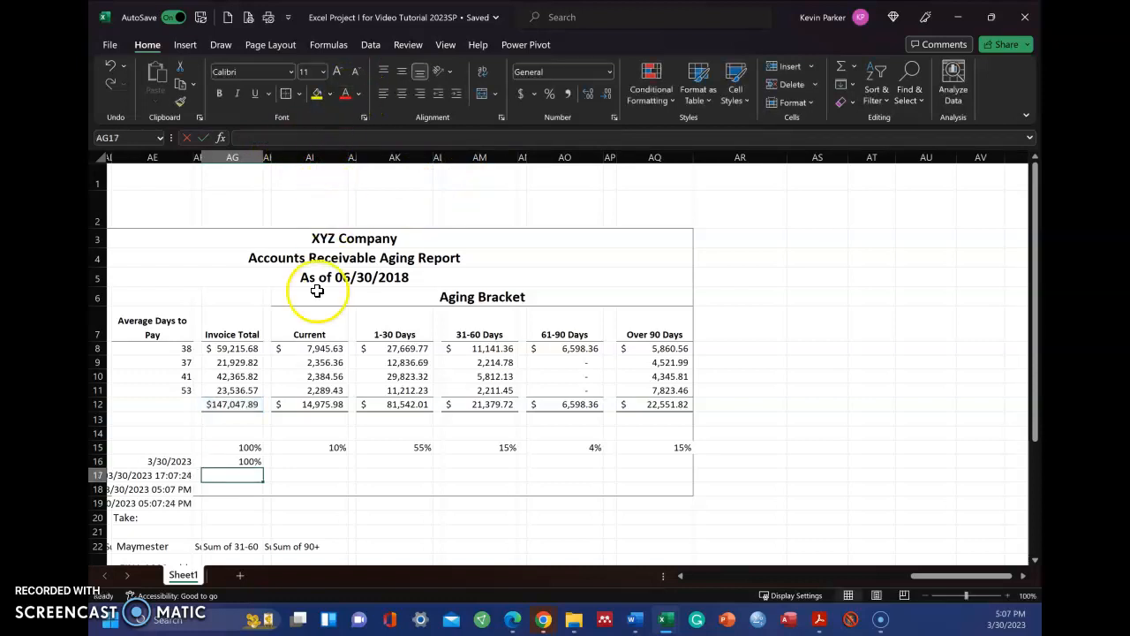
left_click(302, 462)
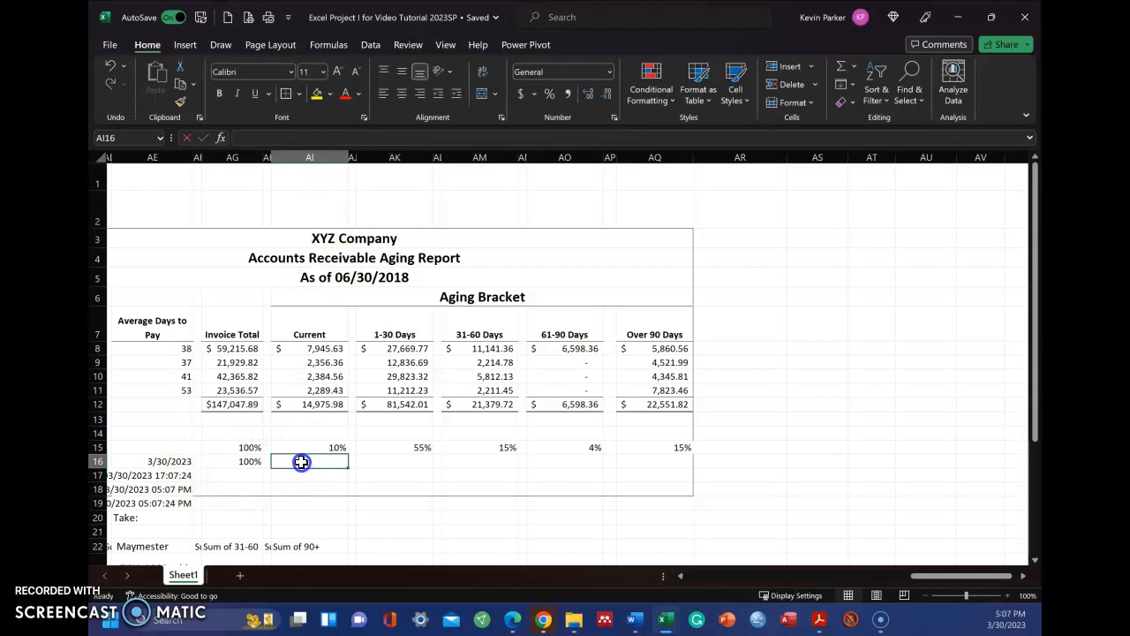
Step: Copy the percentage formula from AG16 into AI16:AQ16
left_click(249, 465)
left_click(308, 462)
left_click(247, 463)
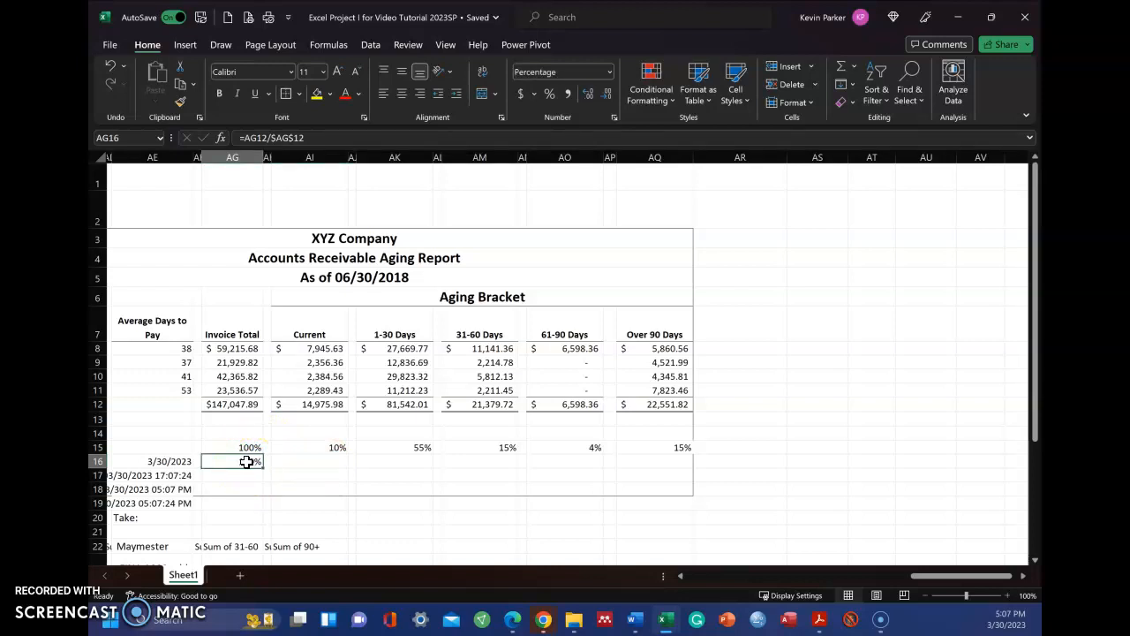
key("ctrl+c")
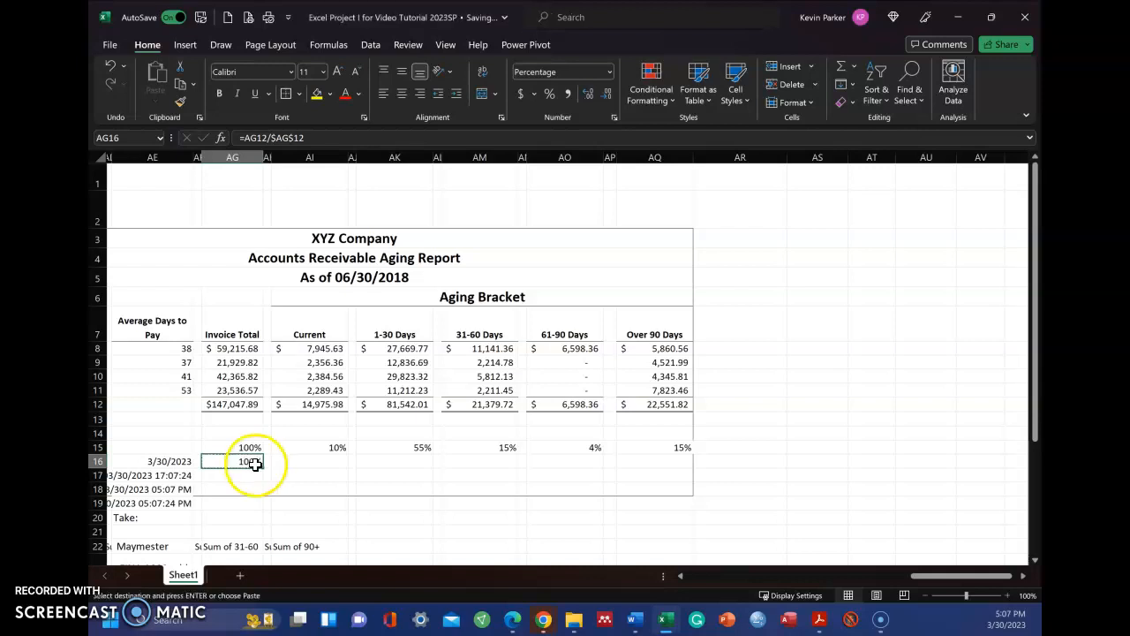
left_click(315, 461)
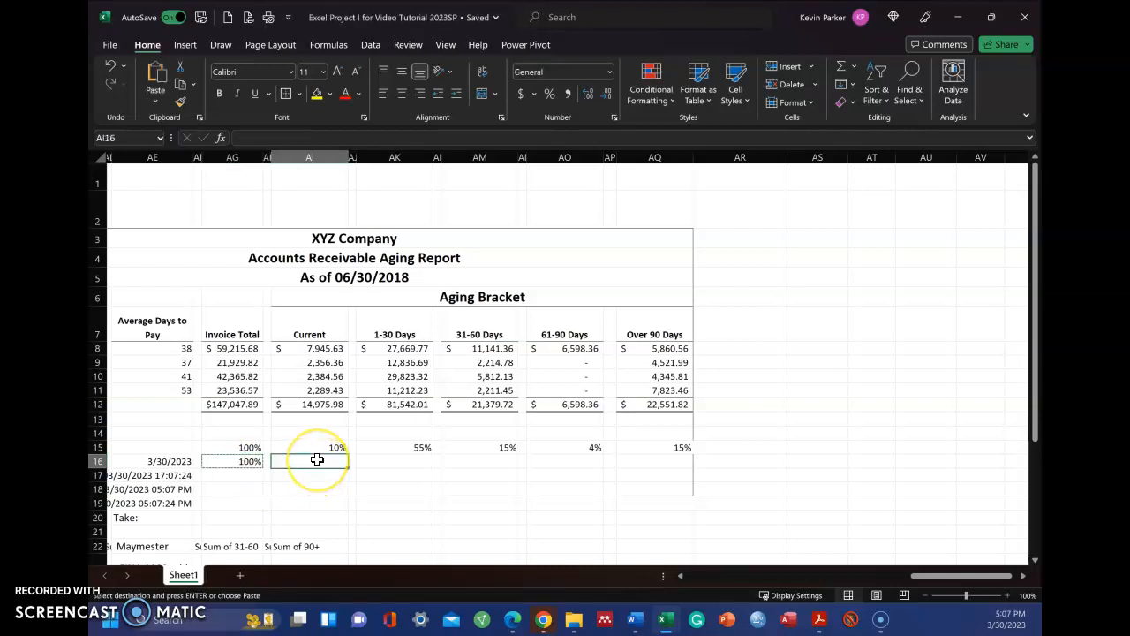
left_click_drag(317, 460, 653, 465)
key("ctrl+v")
left_click(661, 490)
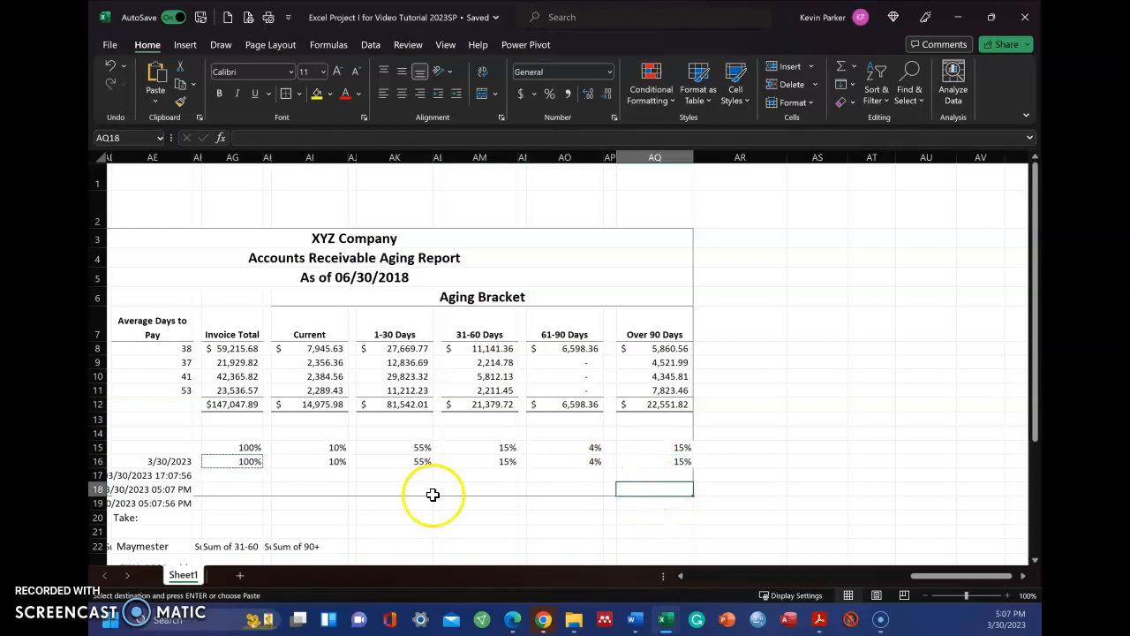
Step: Examine the copied percentage formulas in row 16 from AI16 to AQ16, comparing the numerator and the fixed $AG$12 divisor
left_click(338, 459)
left_click(423, 466)
left_click(506, 466)
left_click(611, 462)
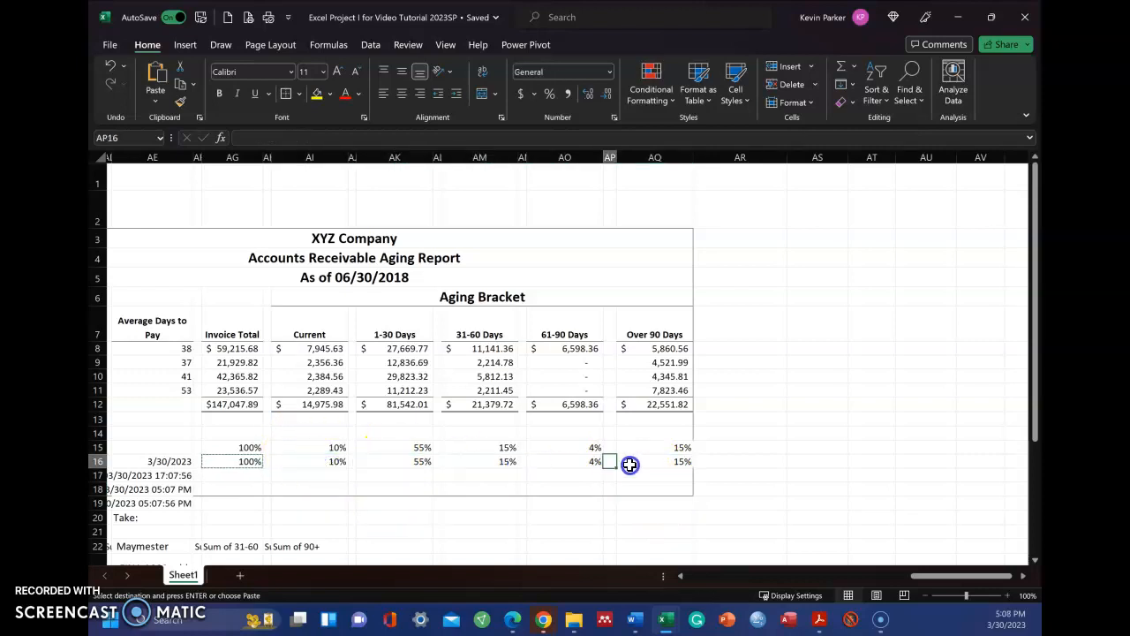
left_click(667, 462)
left_click(341, 459)
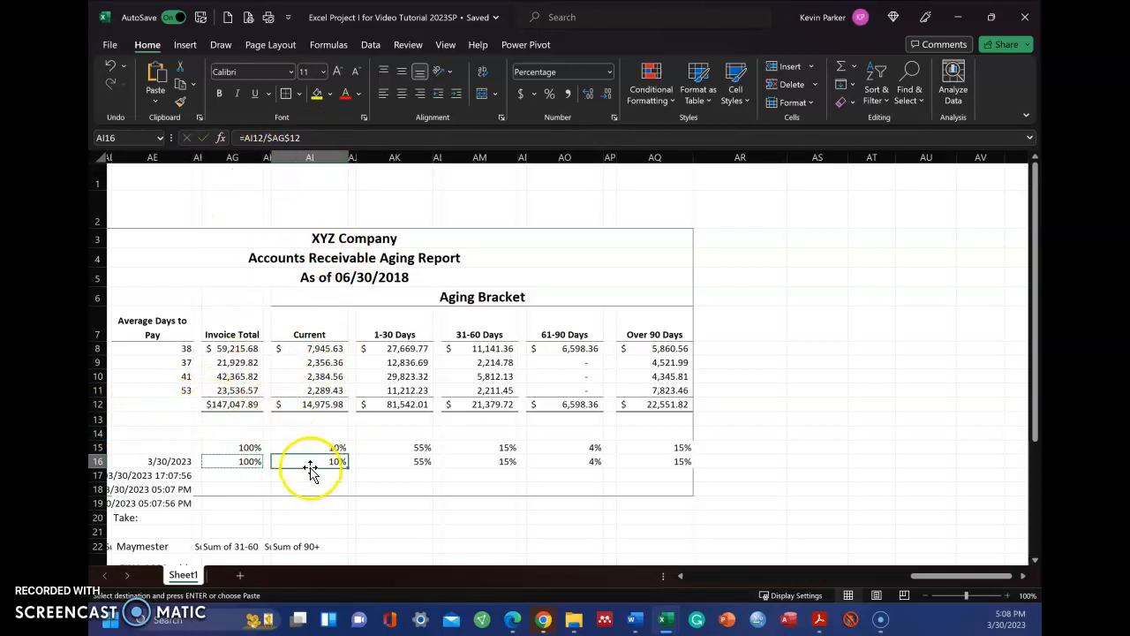
left_click(423, 464)
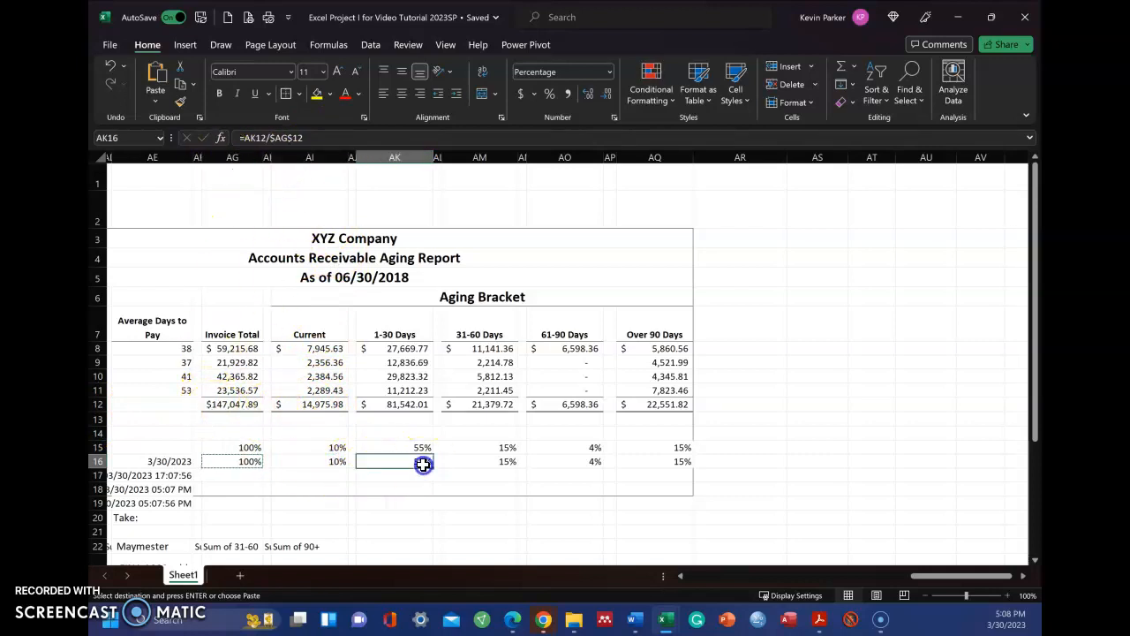
left_click(514, 466)
left_click(609, 464)
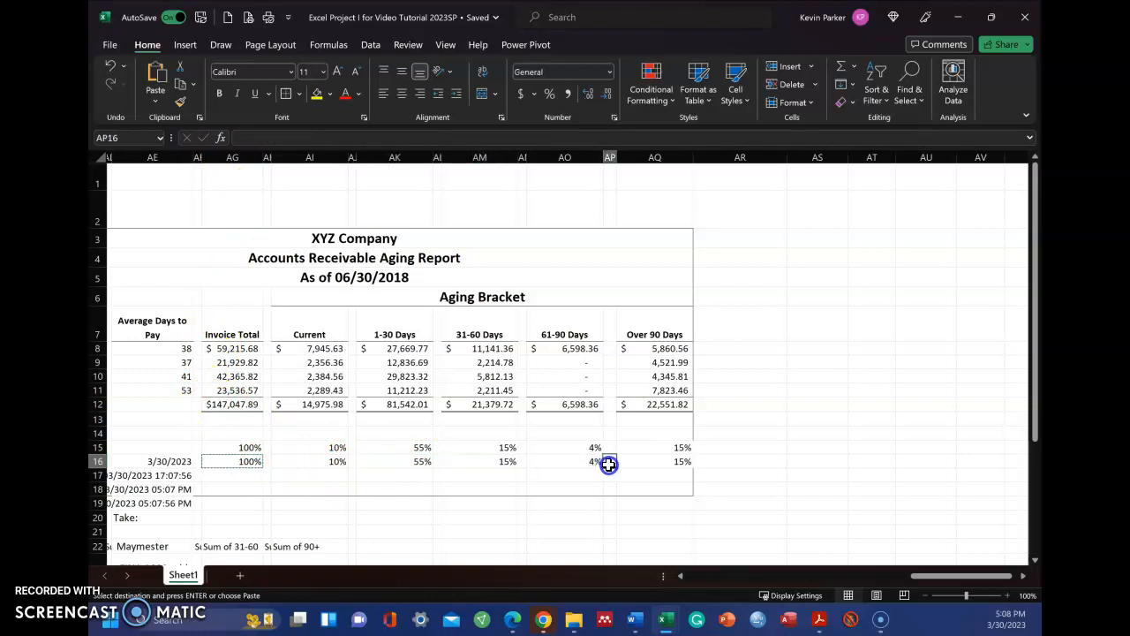
left_click(597, 461)
left_click(687, 462)
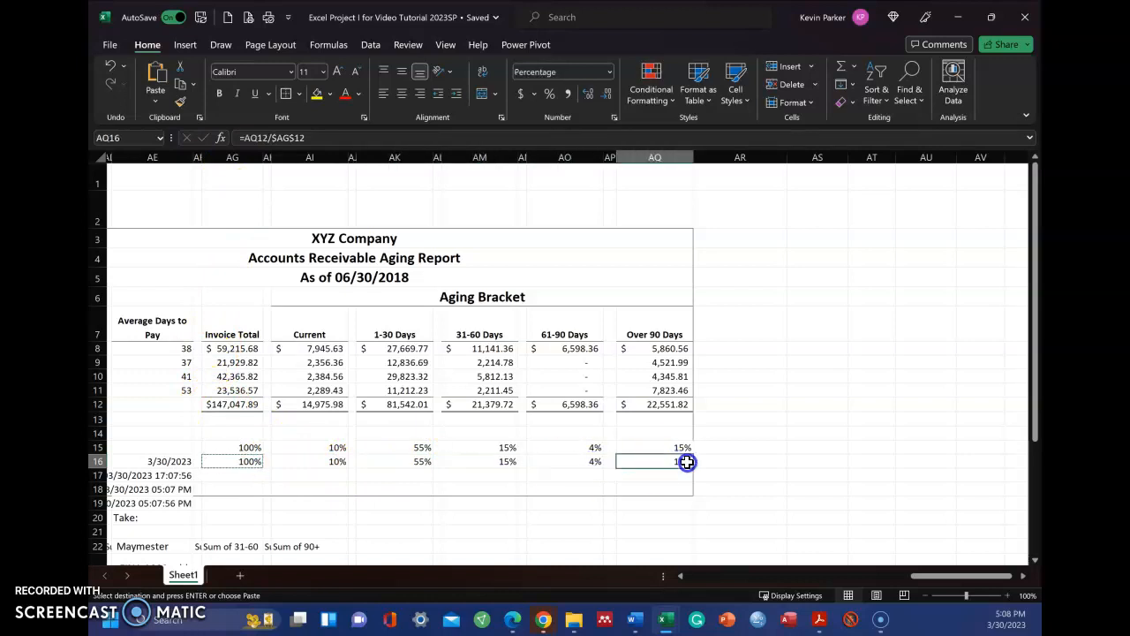
left_click(746, 418)
Step: Clear the contents of the duplicate percentage row AG16:AQ16
left_click_drag(238, 464, 673, 460)
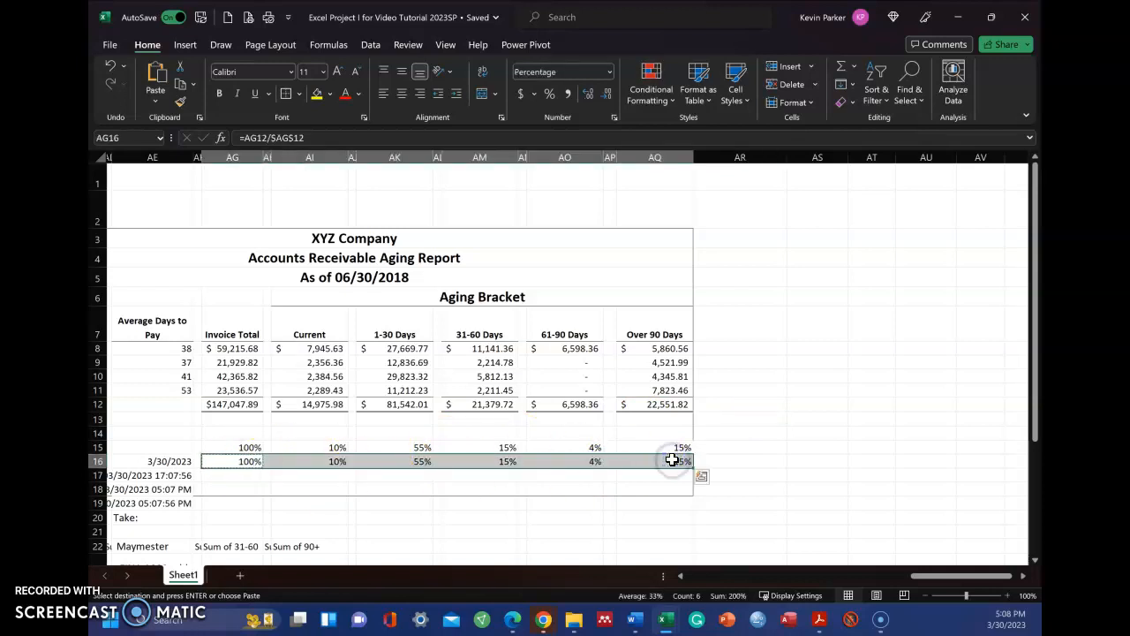
key("Delete")
left_click(787, 431)
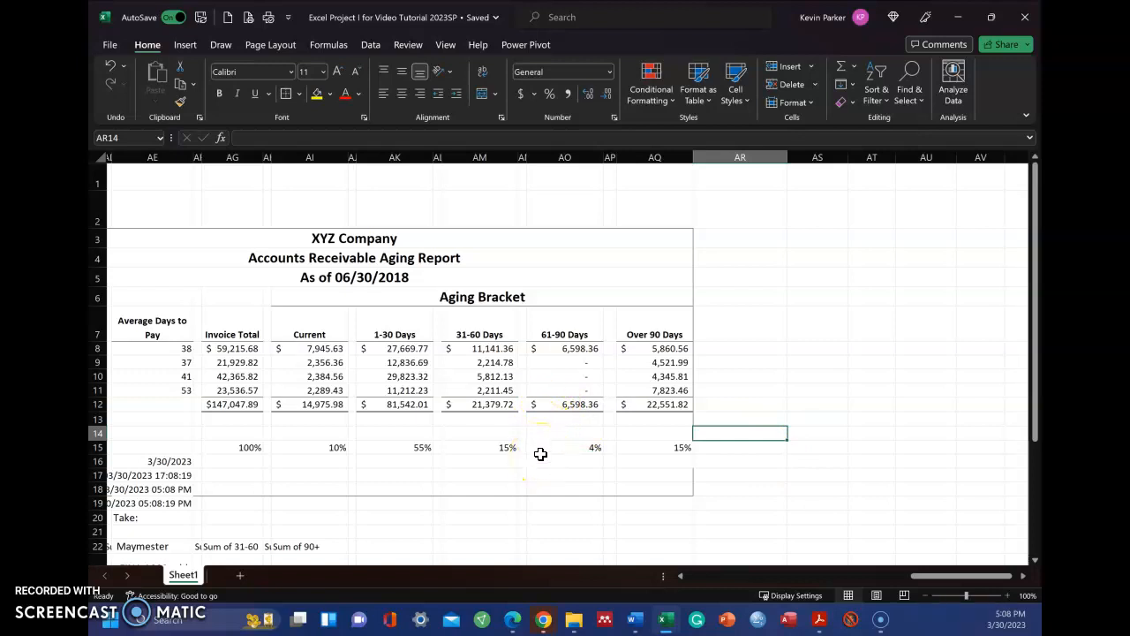
Step: Display the sheet's formulas to check the row 15 percentages, and return to the normal value display
scroll(440, 460, "left", 3)
left_click(458, 469)
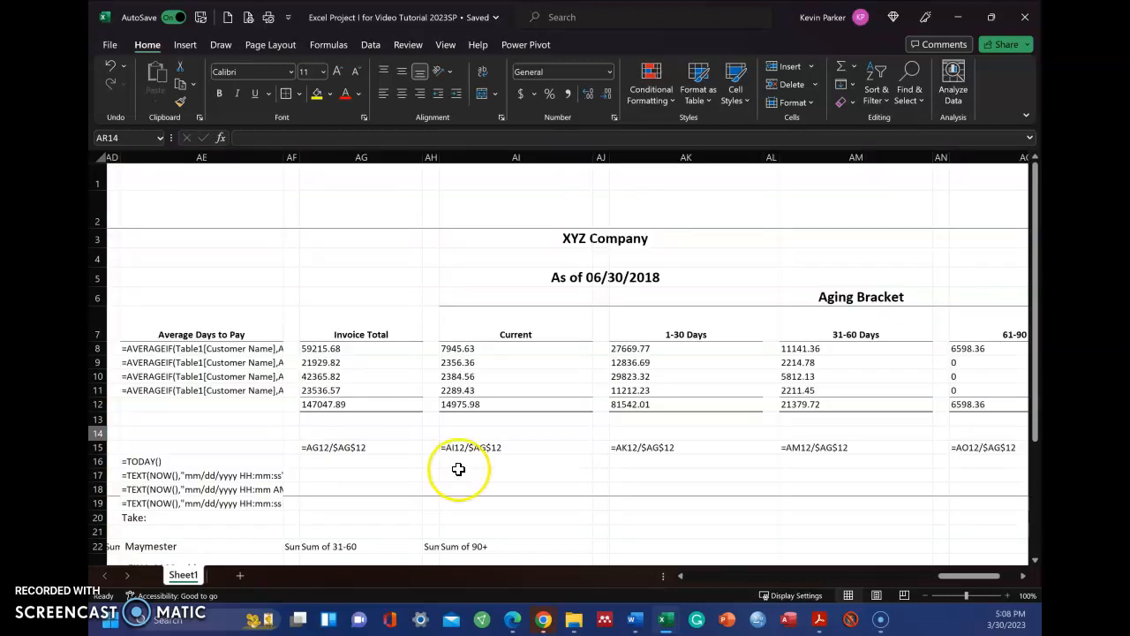
key("ctrl+grave")
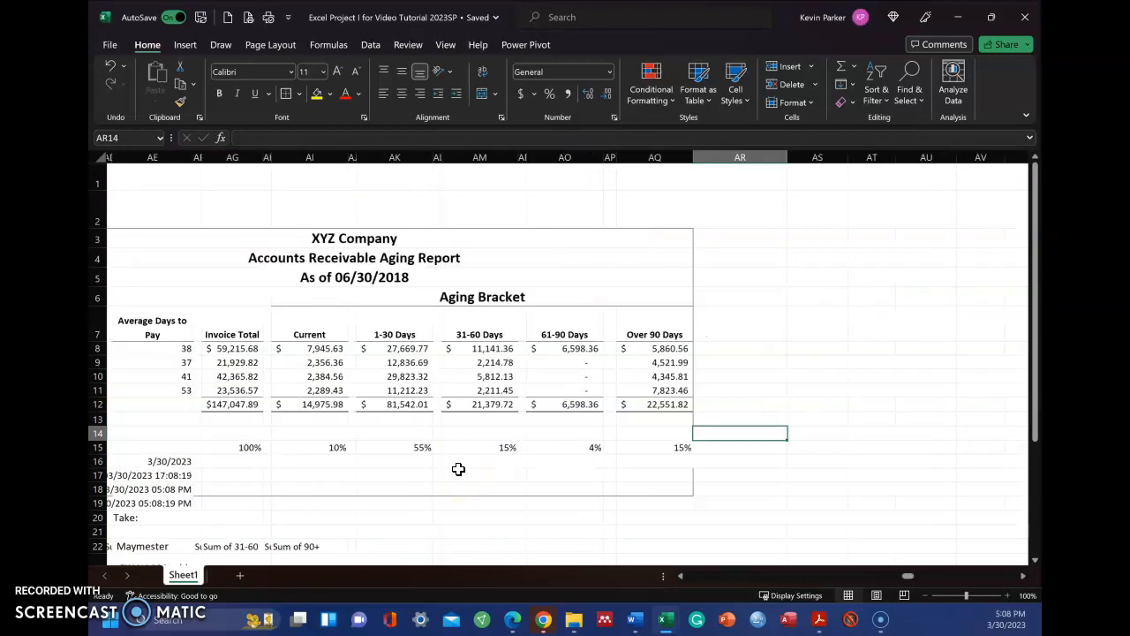
Step: Merge and center the Aging Bracket heading across AI6:AQ6 and try to select the 31-60 Days column through it
left_click_drag(333, 293, 677, 295)
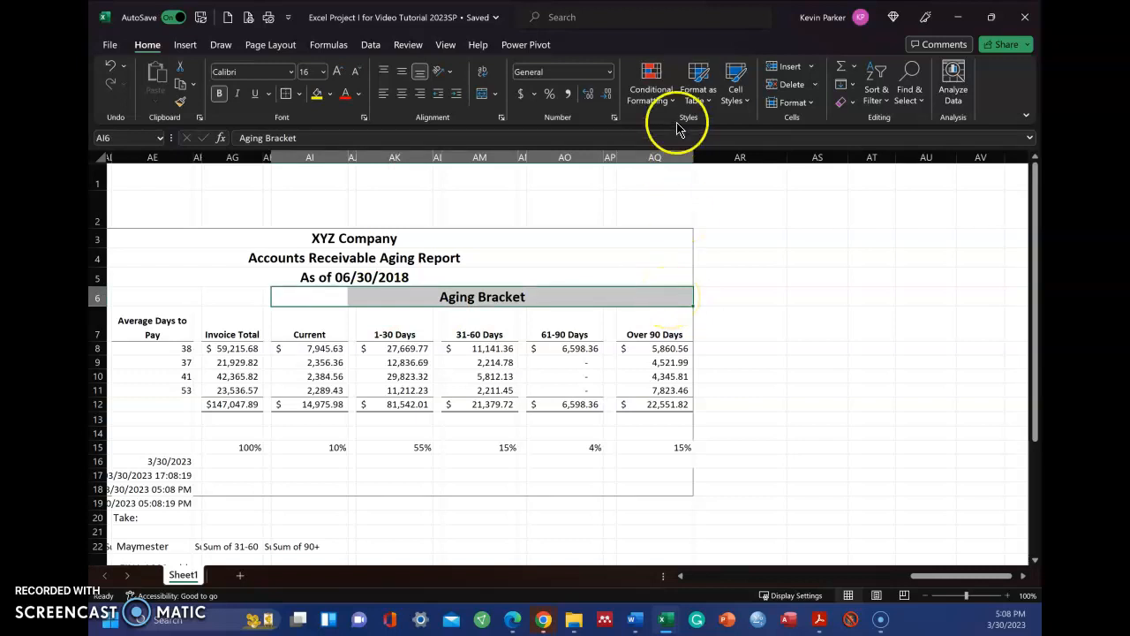
left_click(484, 95)
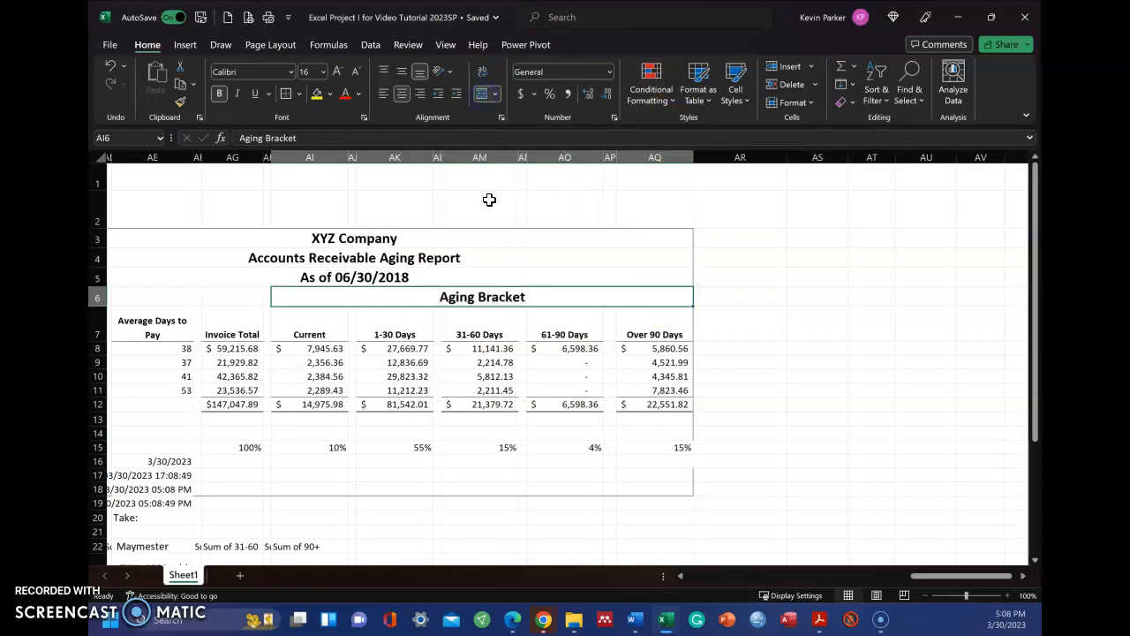
left_click_drag(475, 450, 466, 244)
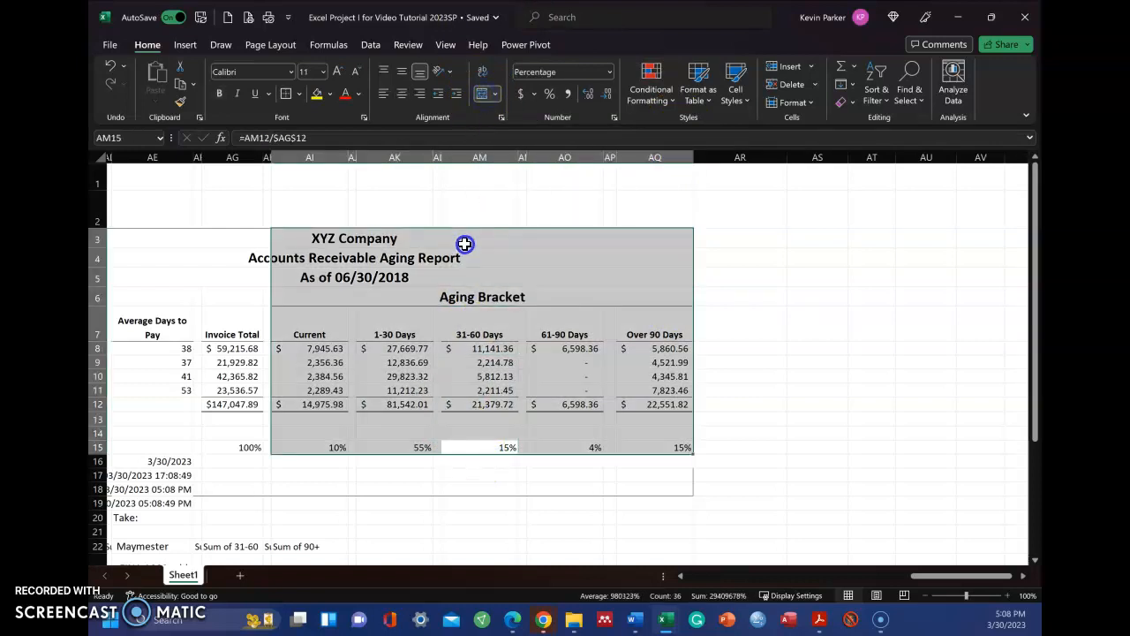
left_click(467, 319)
left_click_drag(474, 291, 485, 492)
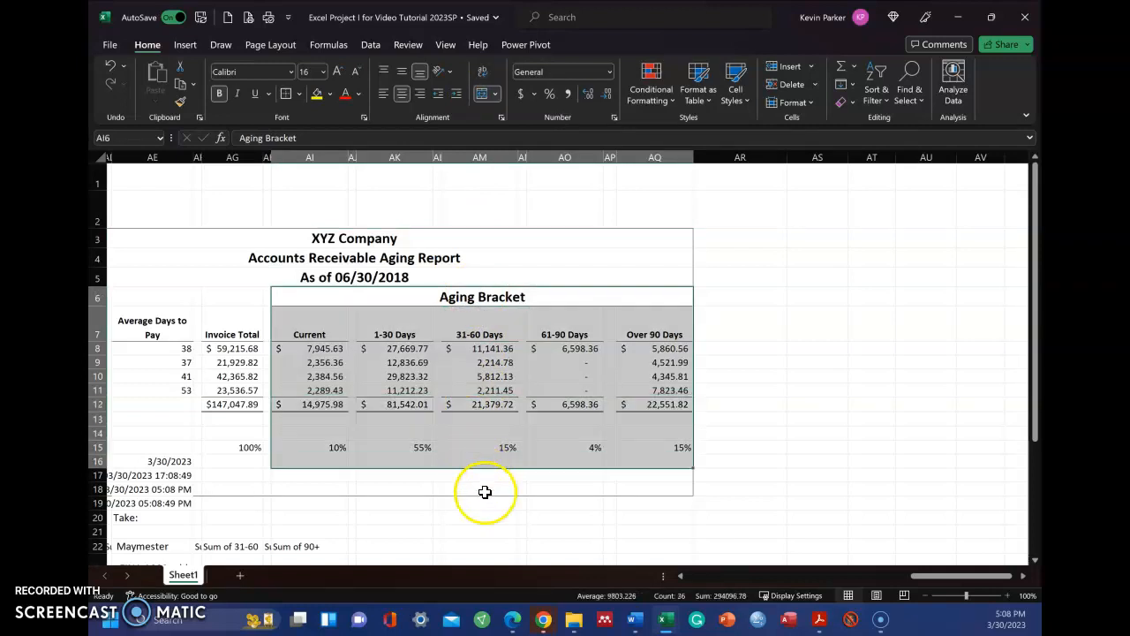
left_click(485, 492)
left_click_drag(491, 436, 462, 294)
Step: Split the merged Aging Bracket heading back into separate cells
left_click(112, 67)
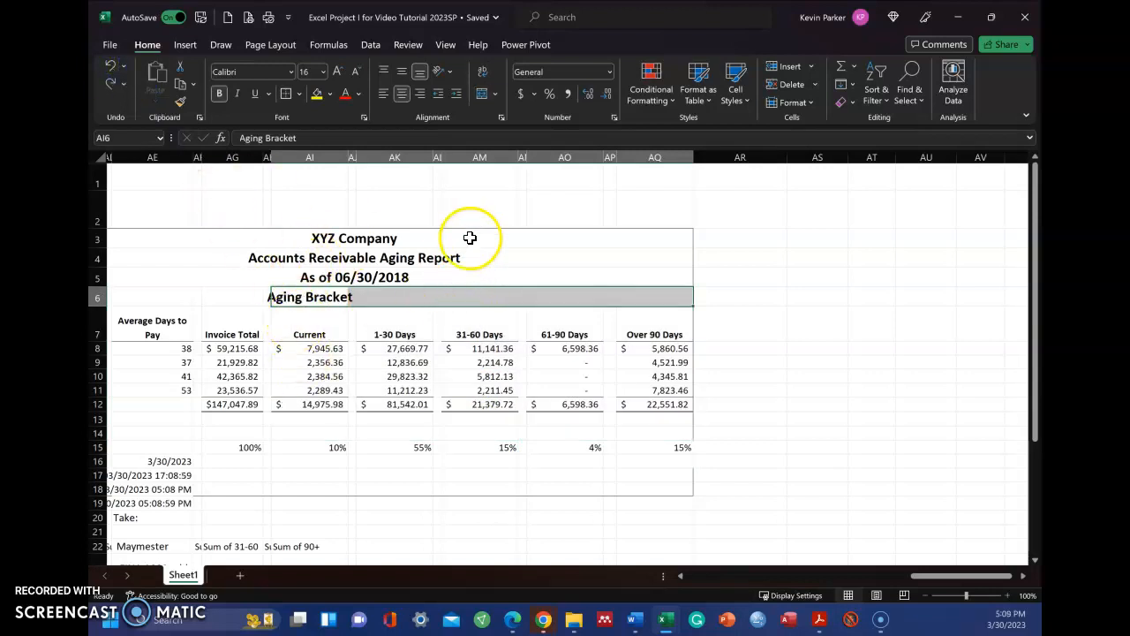
left_click(505, 226)
left_click(262, 295)
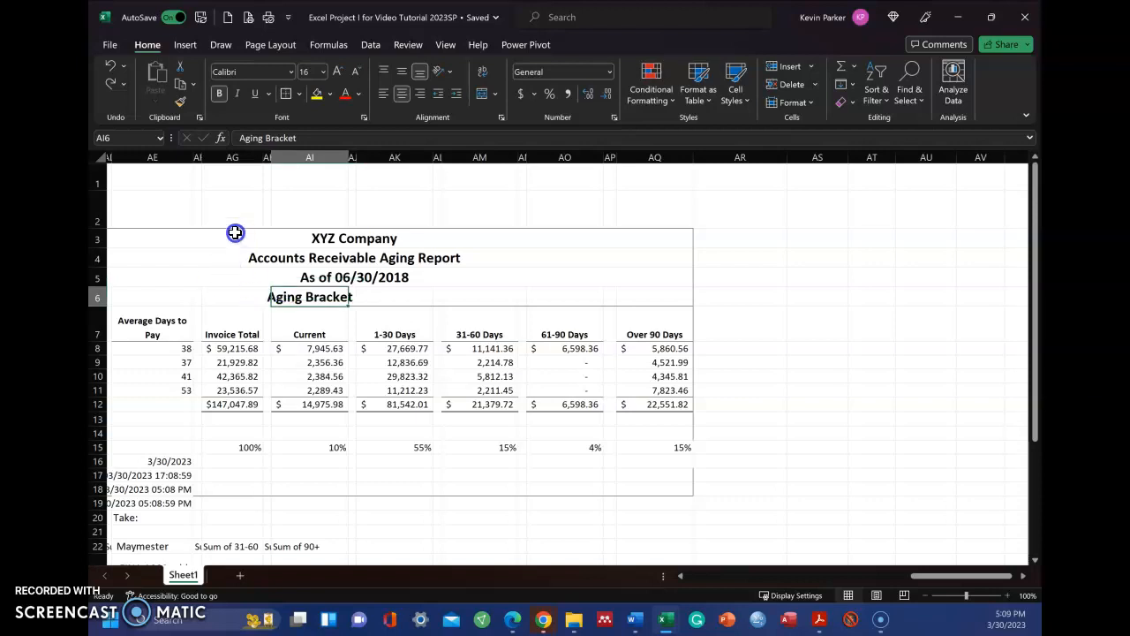
Step: Set the horizontal alignment of AI6:AQ6 to Center Across Selection for the Aging Bracket heading
left_click_drag(277, 298, 666, 300)
right_click(659, 300)
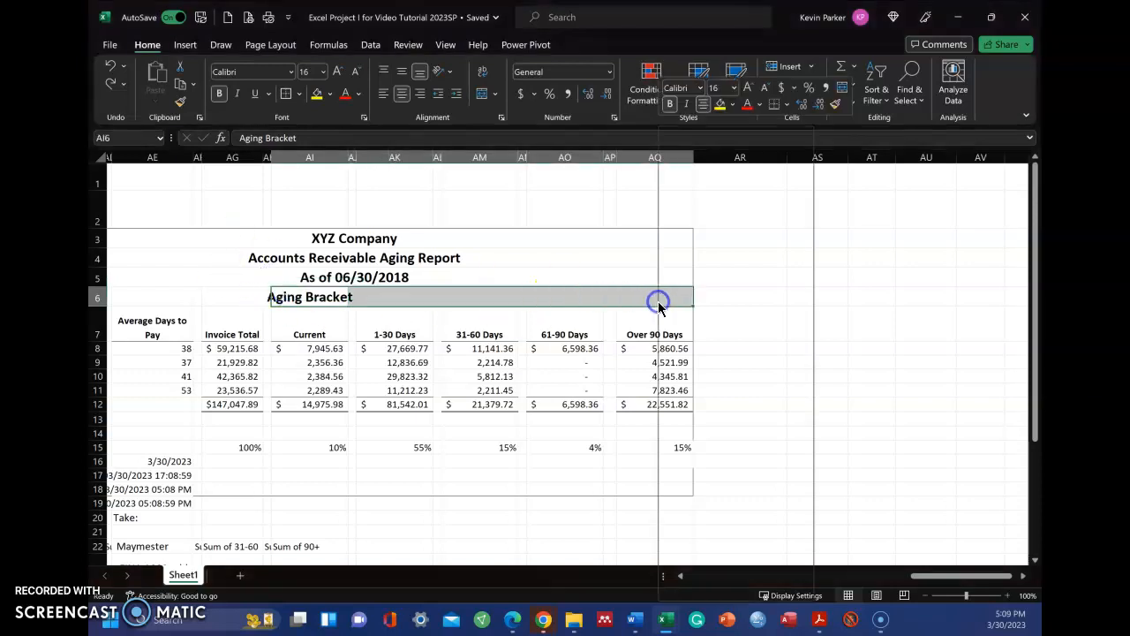
left_click(710, 505)
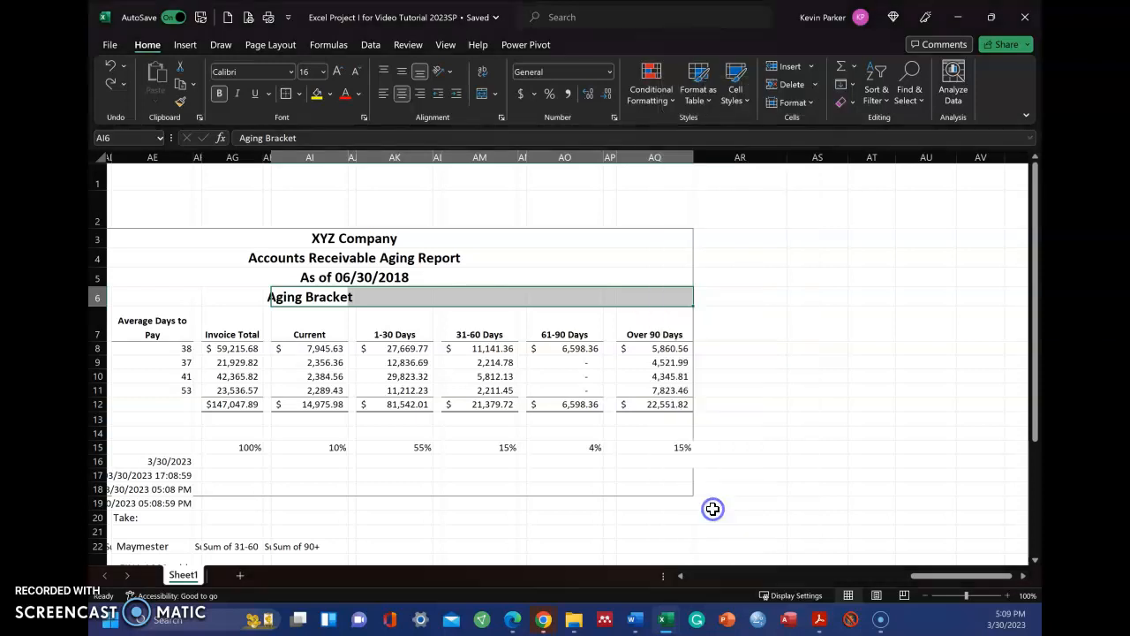
left_click(493, 212)
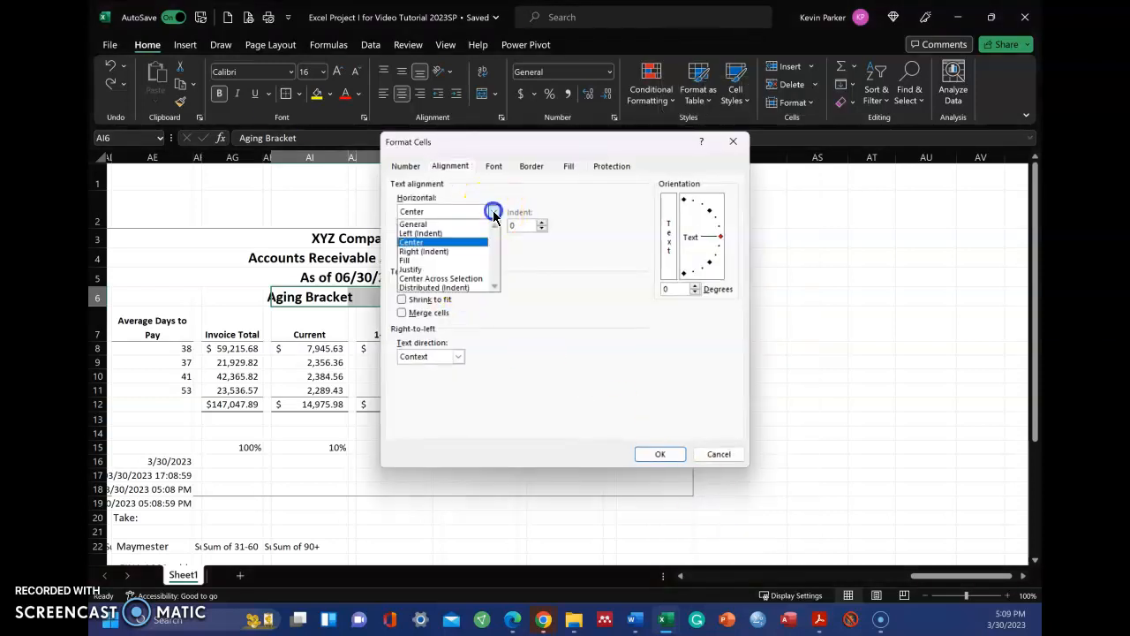
left_click(466, 279)
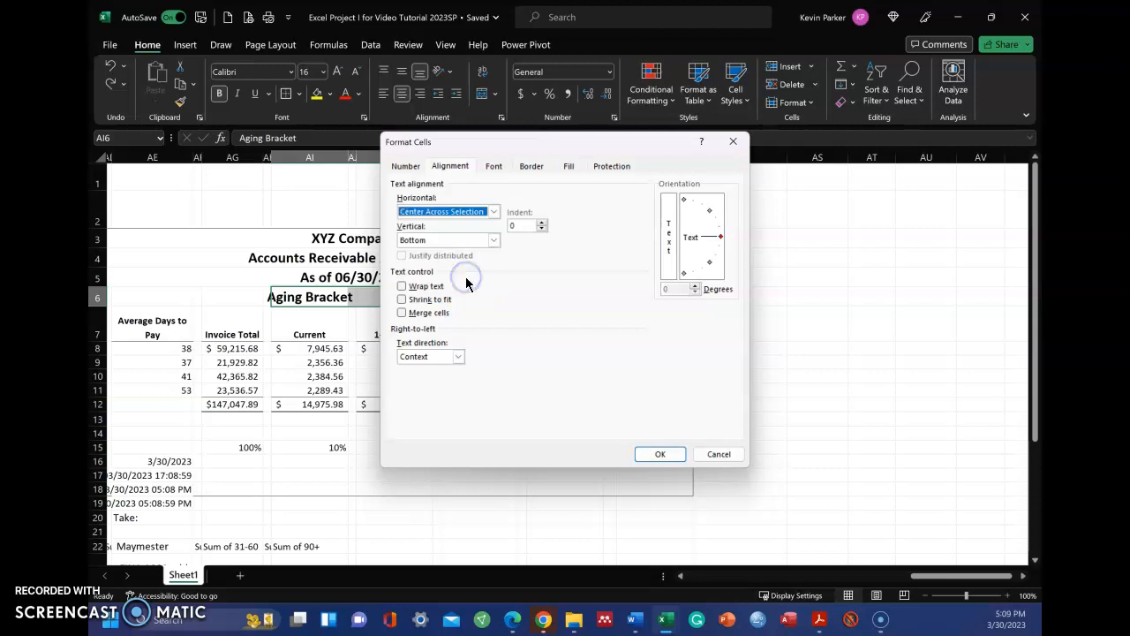
left_click(659, 454)
left_click(503, 488)
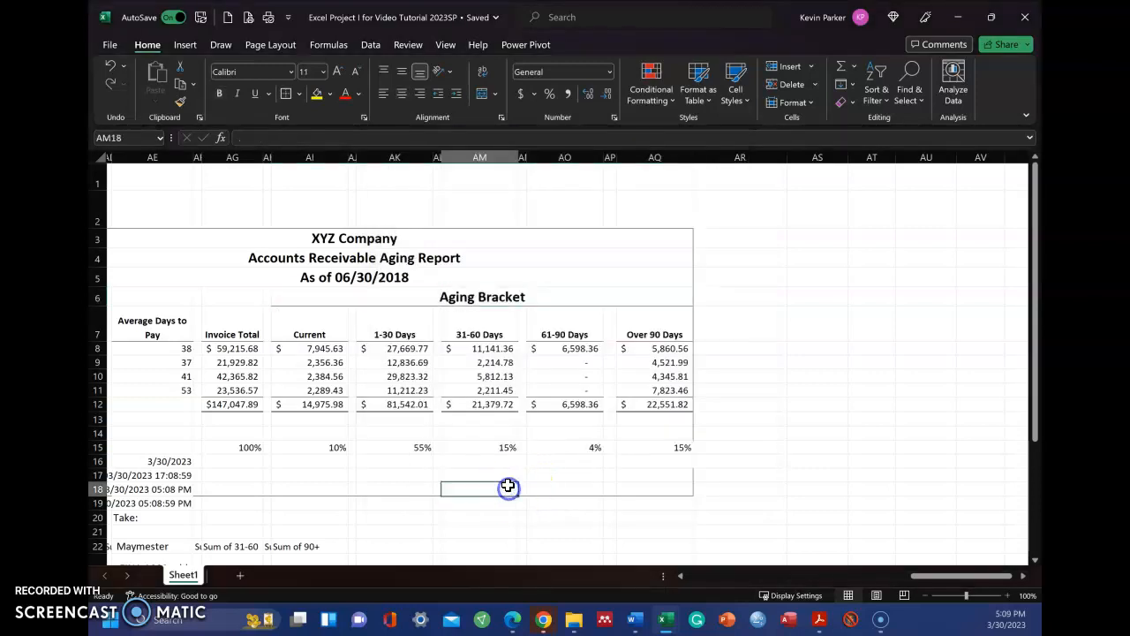
Step: Check column selection through the unmerged Aging Bracket heading and examine which cells hold the heading and report title text
left_click_drag(490, 462, 517, 256)
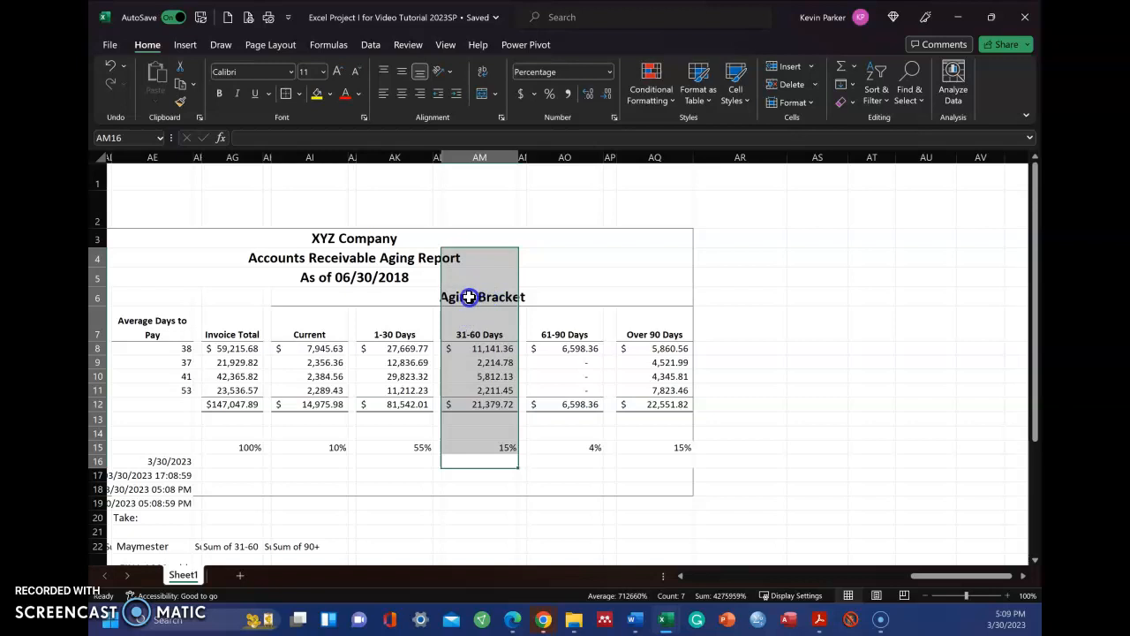
left_click(309, 298)
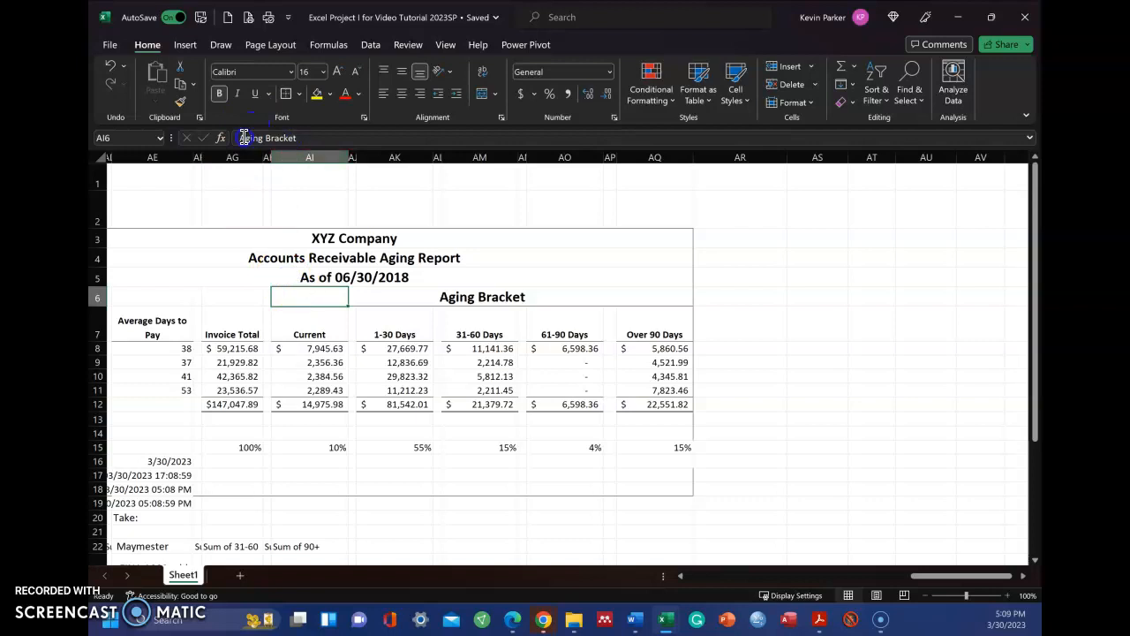
left_click_drag(474, 447, 478, 238)
left_click_drag(309, 461, 331, 211)
left_click(517, 239)
left_click(317, 237)
left_click(294, 260)
left_click(309, 281)
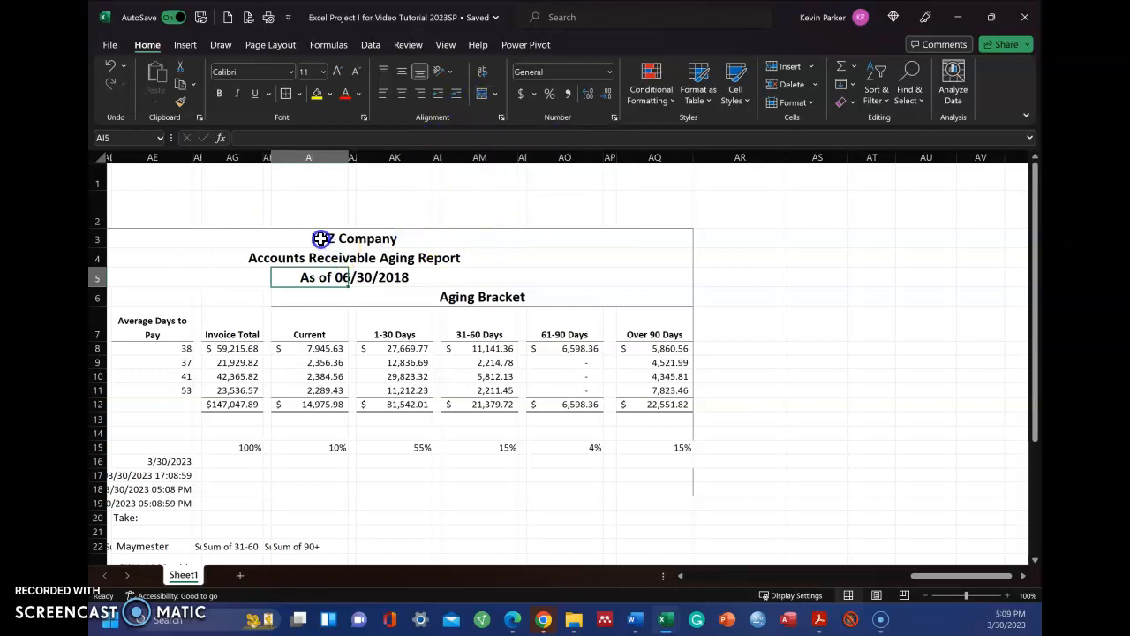
Step: Review the horizontal alignment setting of the XYZ Company title across AC3:AQ3
left_click_drag(918, 575, 879, 582)
left_click_drag(328, 232, 987, 239)
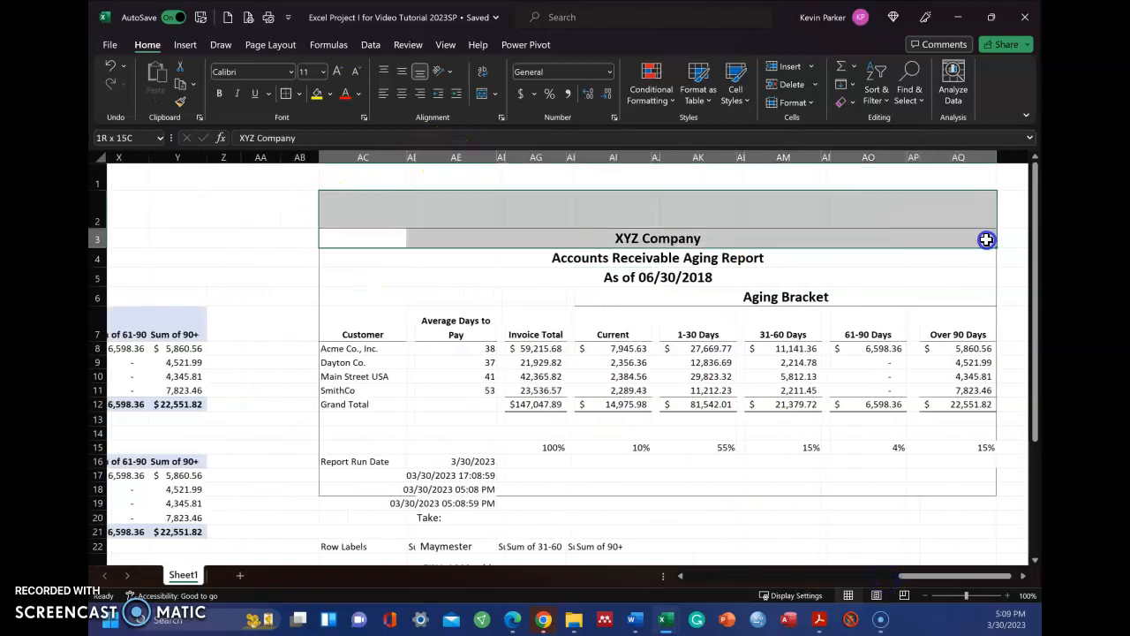
right_click(381, 237)
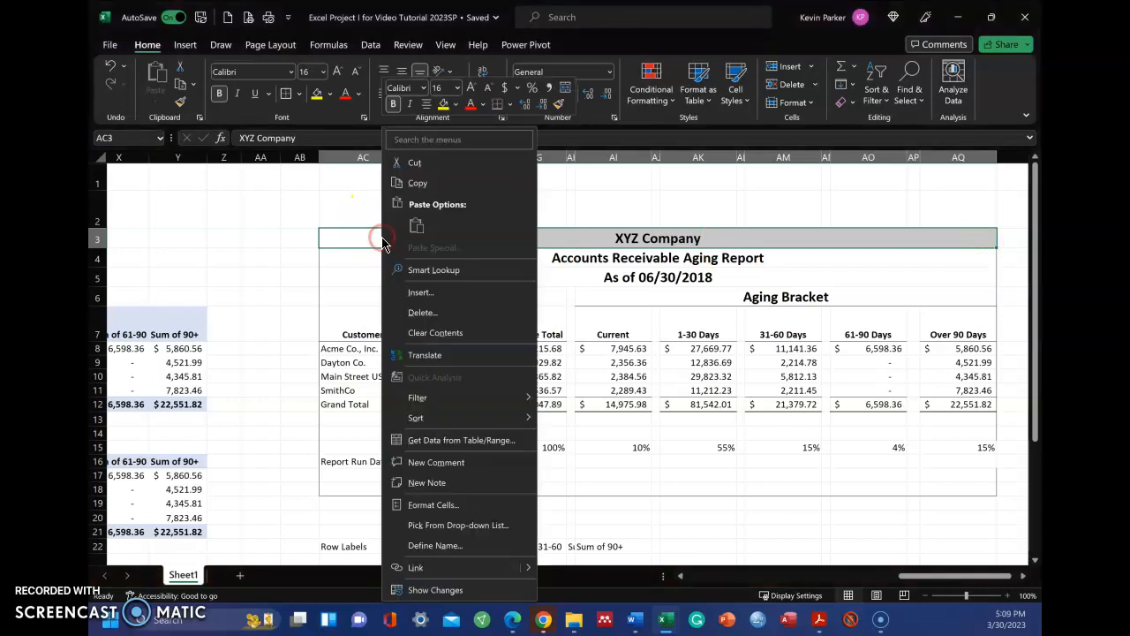
left_click(432, 504)
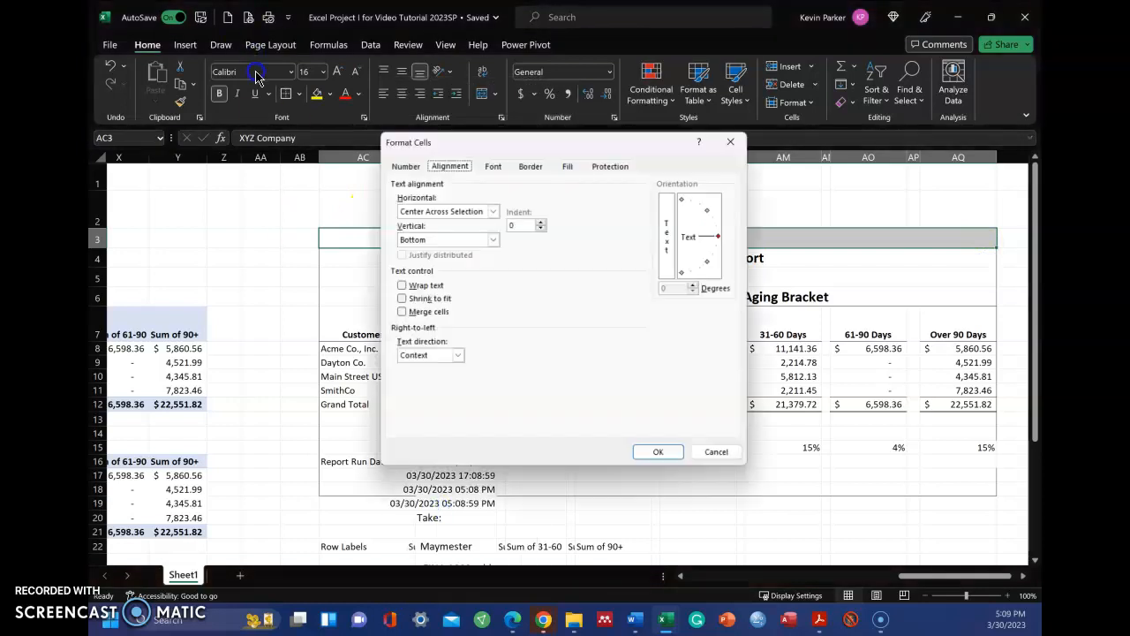
left_click(422, 212)
left_click(444, 279)
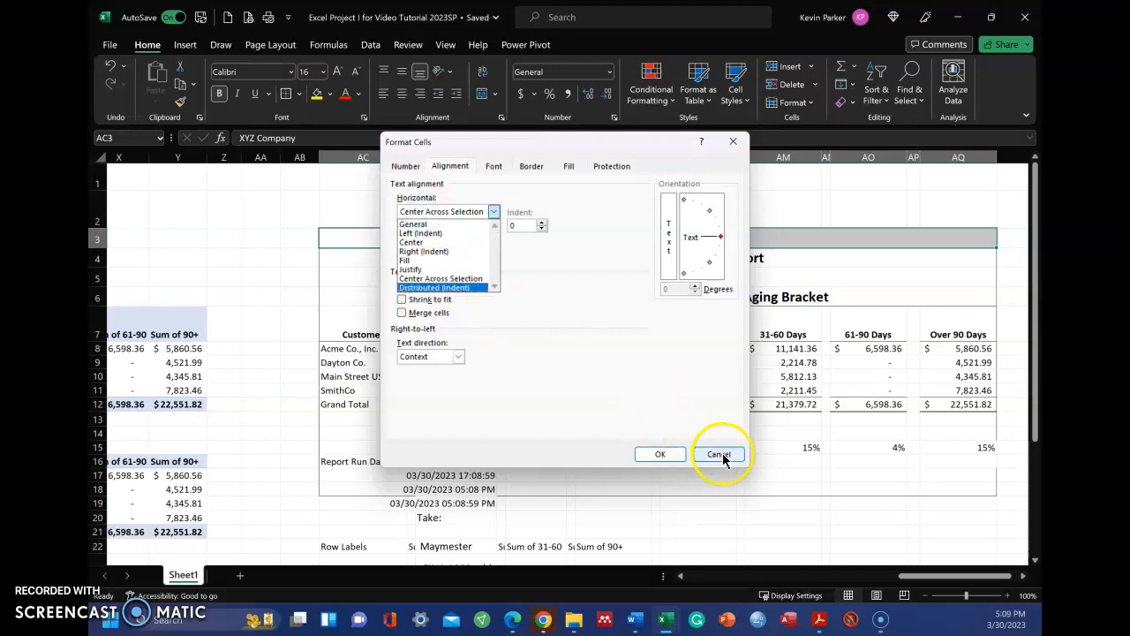
left_click(659, 454)
left_click(681, 475)
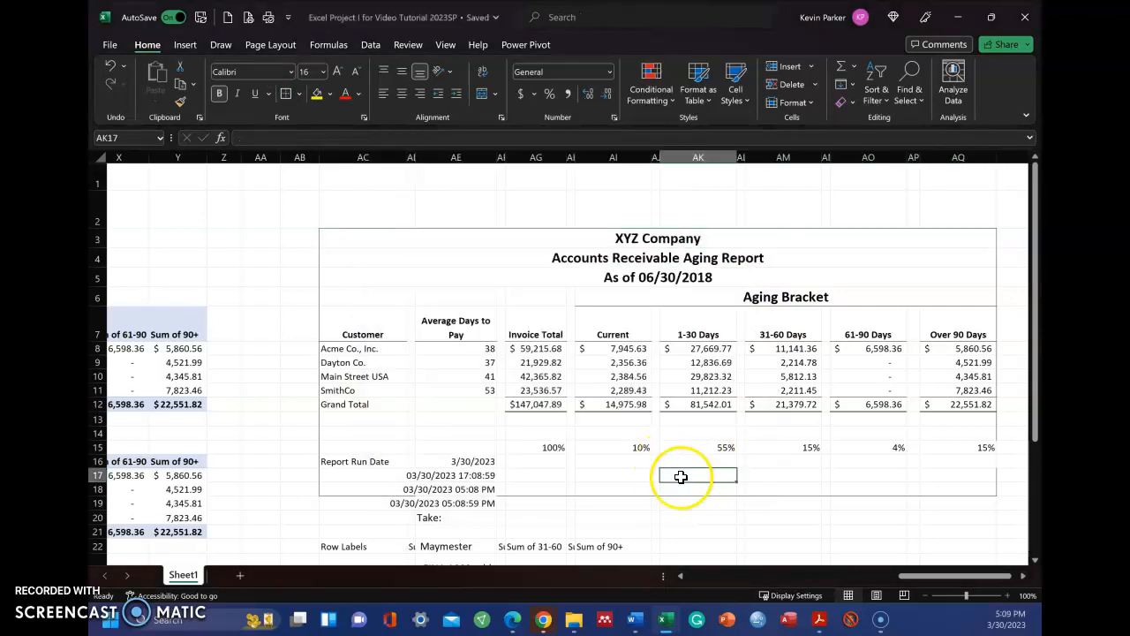
Step: Review the cell formatting of the Average Days to Pay header in AE7
left_click(430, 325)
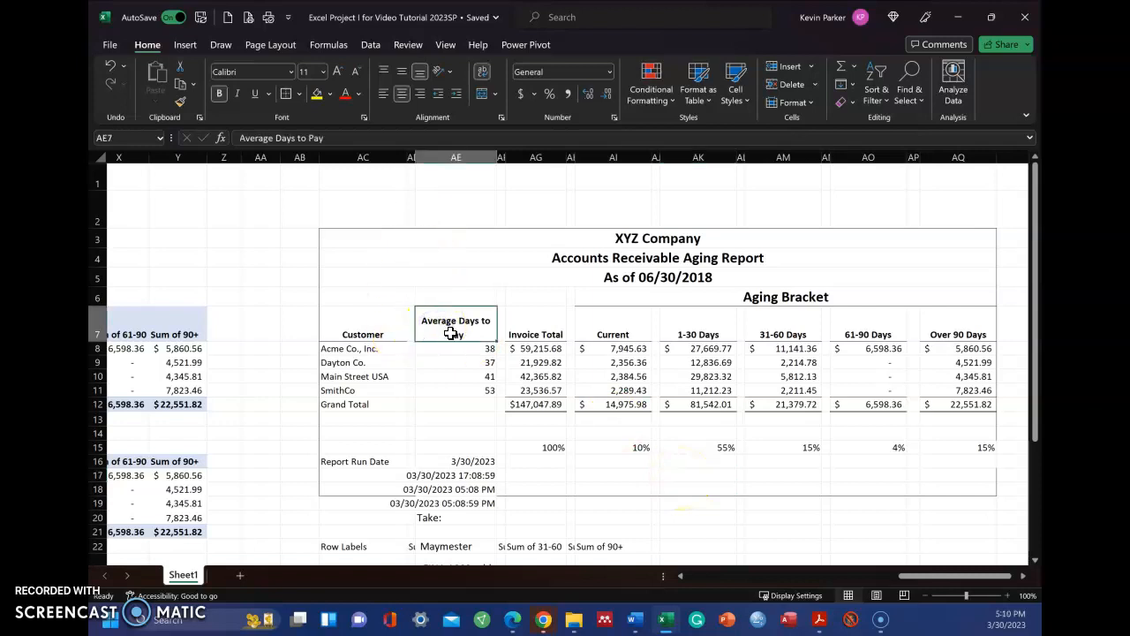
right_click(450, 333)
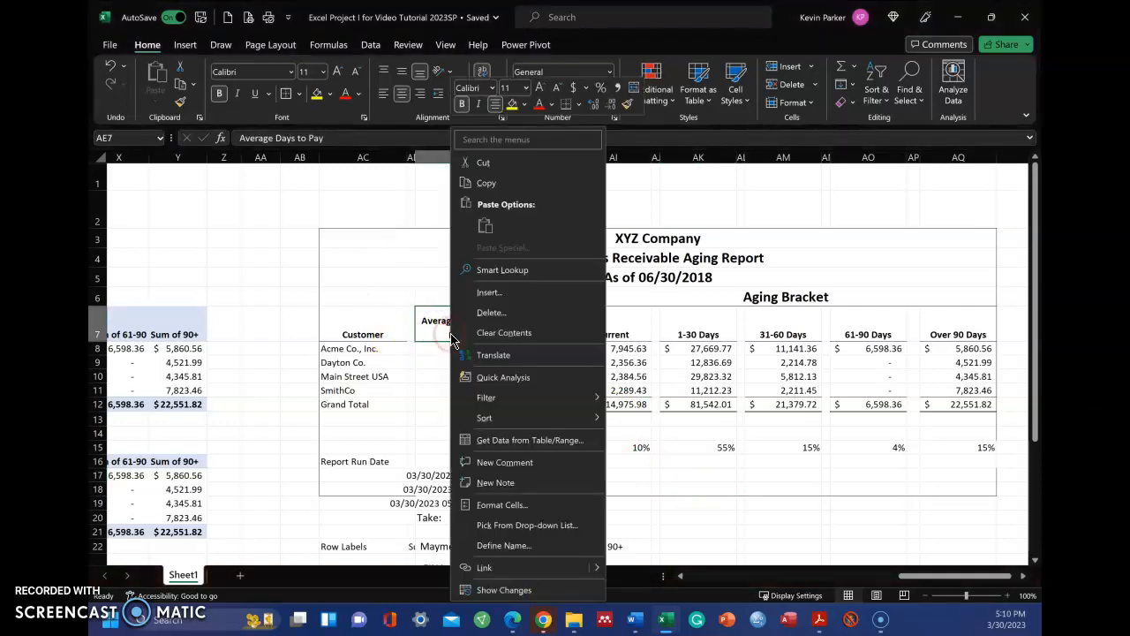
left_click(512, 506)
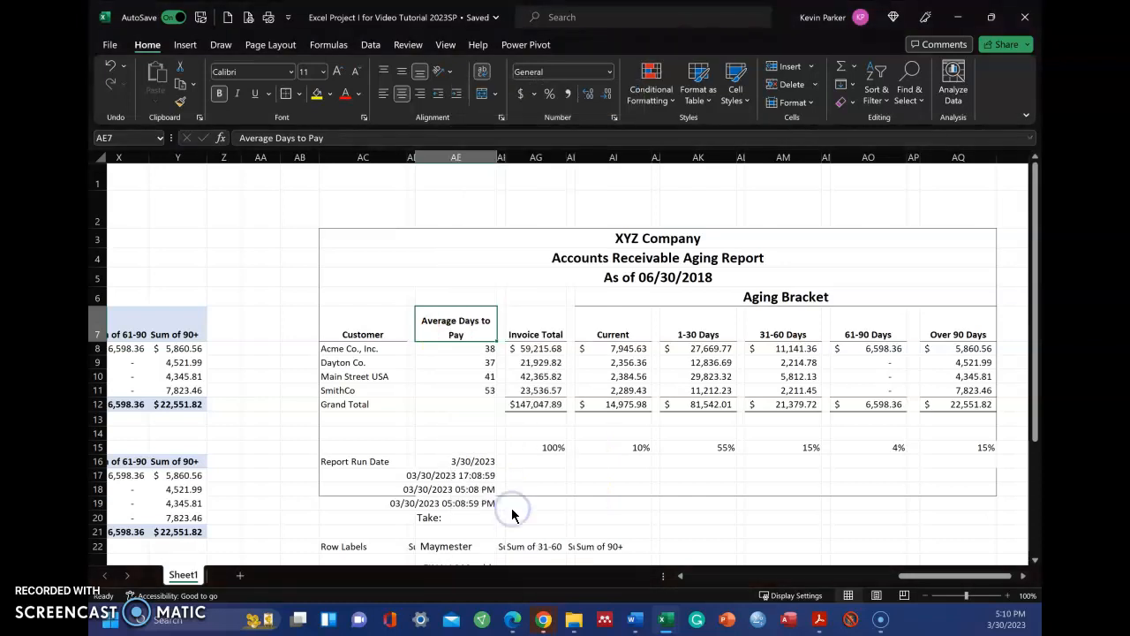
left_click(650, 452)
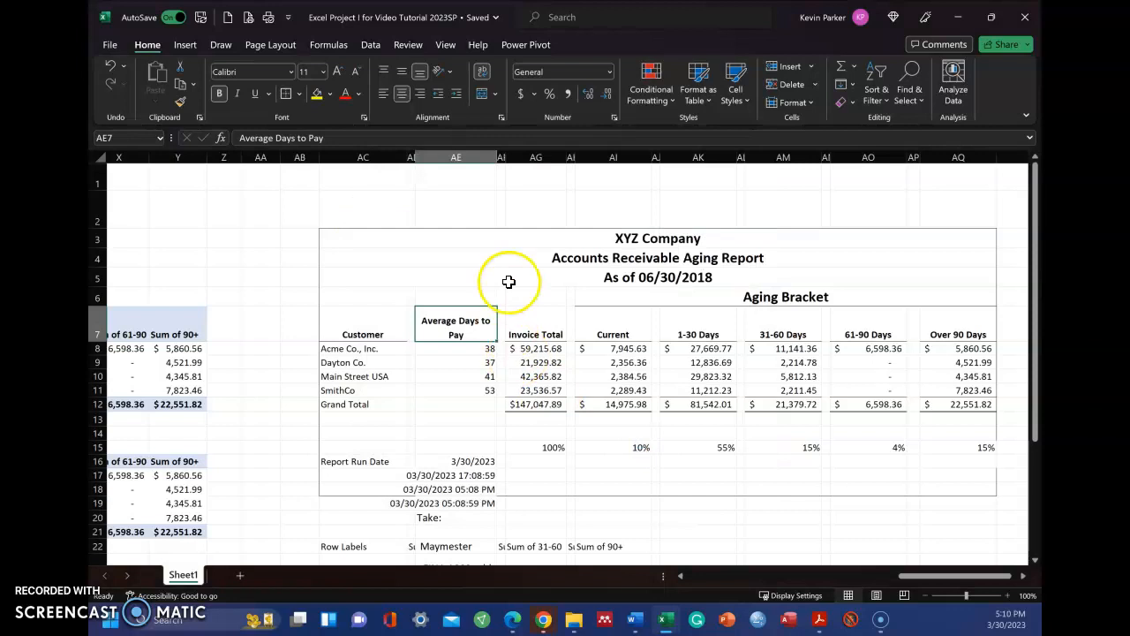
Step: Narrow column AE until its header wraps as "Average" above "Days to Pay"
left_click(501, 277)
left_click(495, 156)
left_click(492, 172)
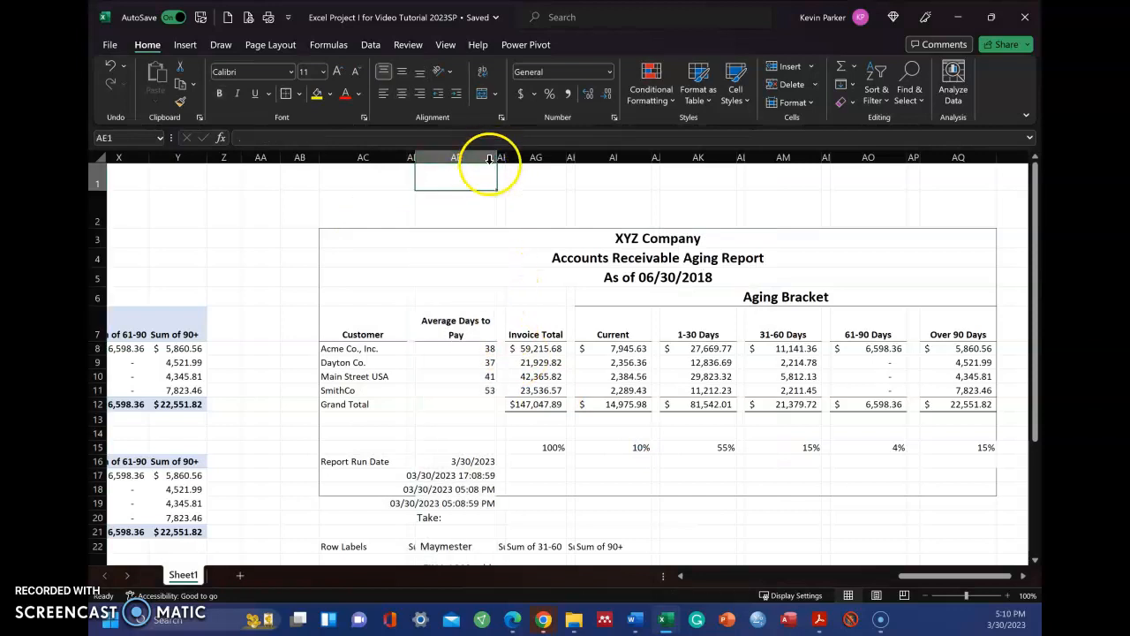
mouse_move(496, 157)
left_mouse_down()
mouse_move(570, 166)
mouse_move(494, 166)
left_mouse_up()
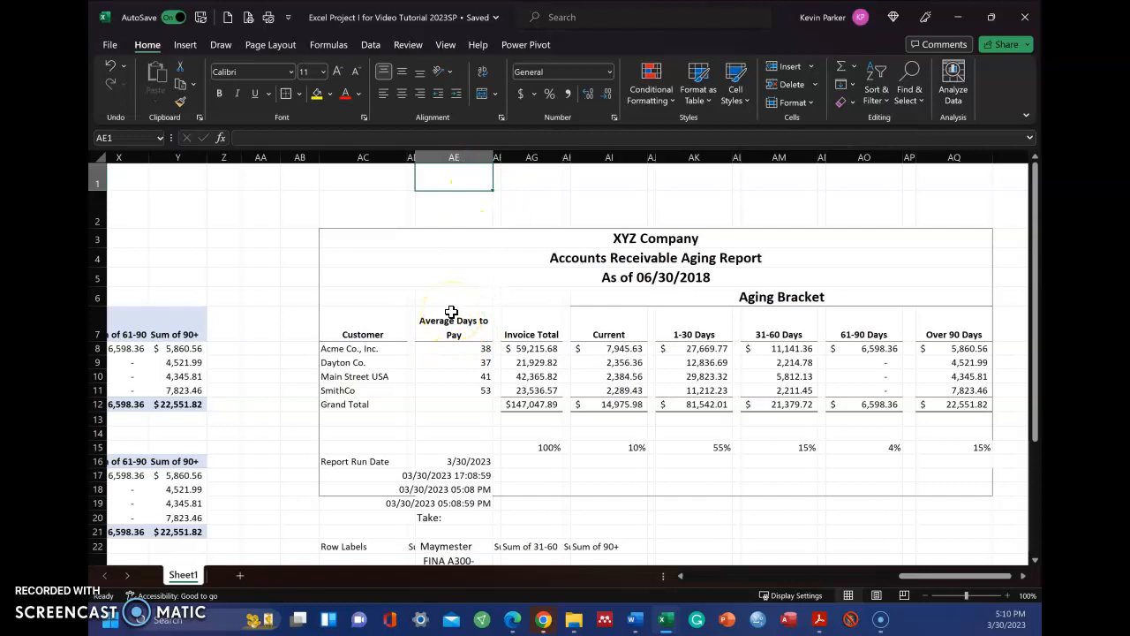
left_click_drag(493, 157, 475, 159)
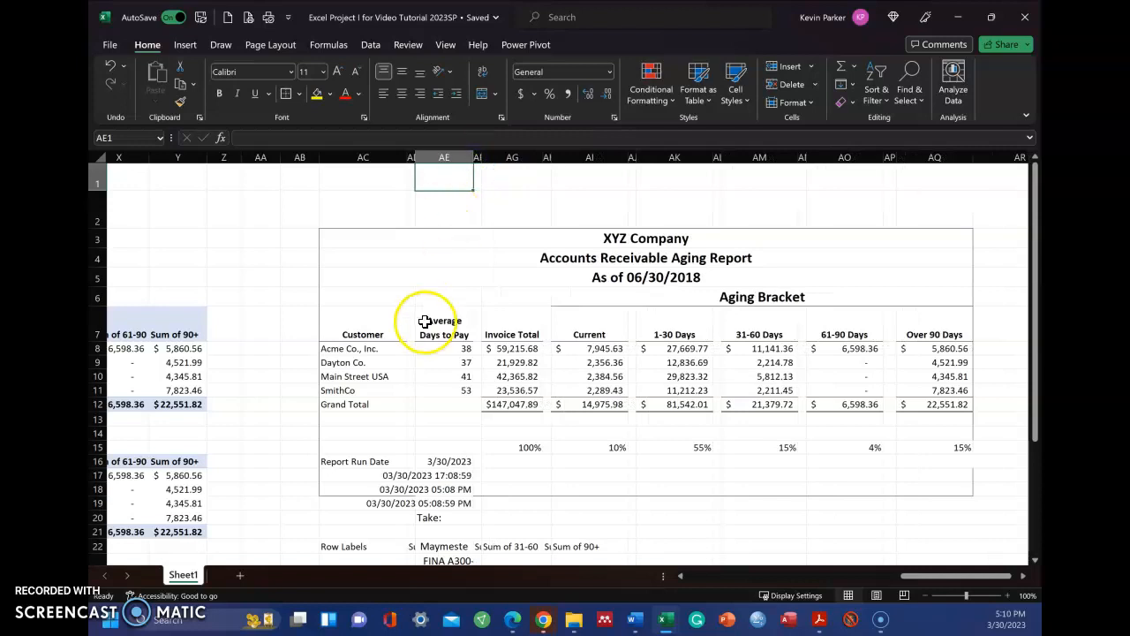